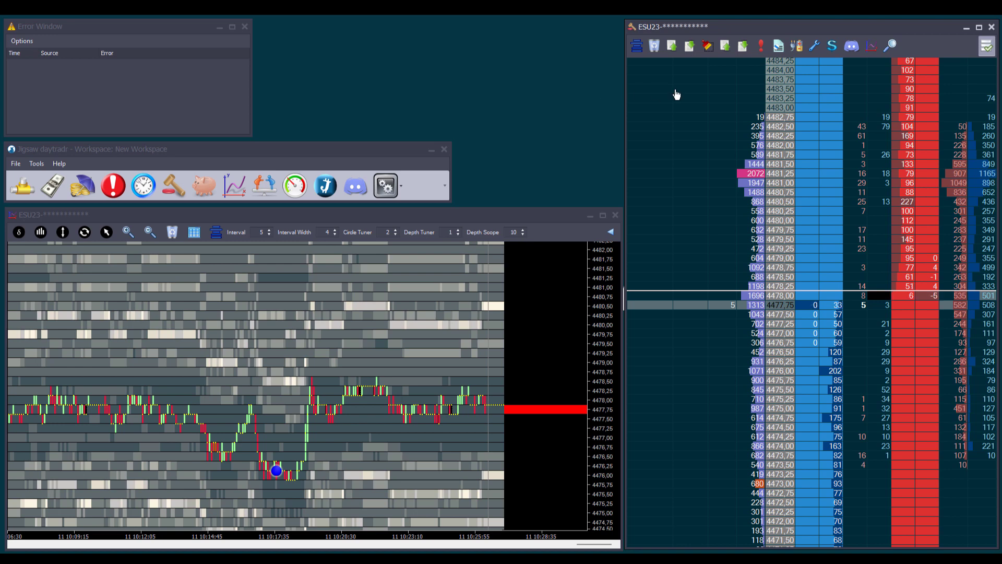
# Show the ESU23 order-entry panel from the price ladder, close it, and show it again
pyautogui.click(832, 47)
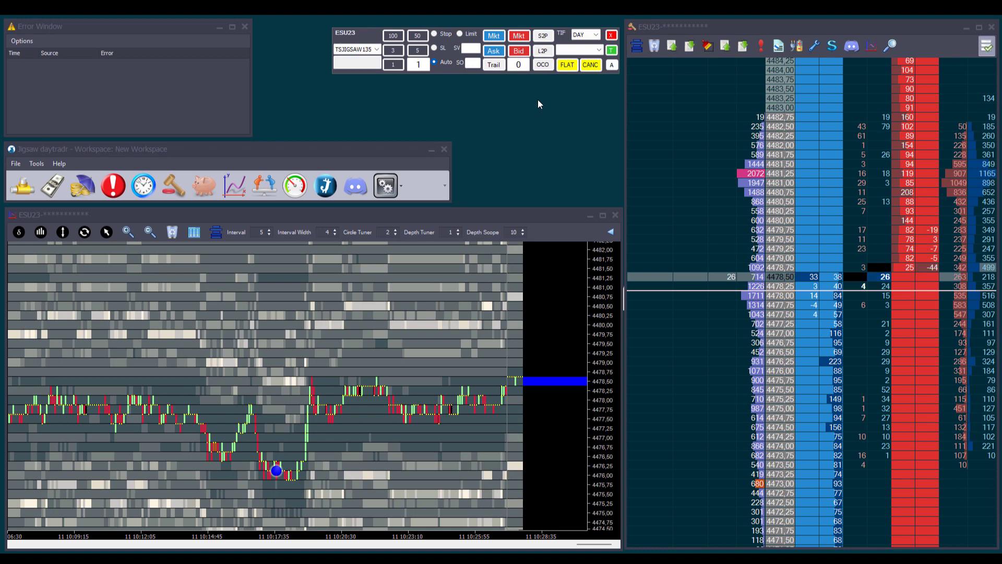
pyautogui.click(611, 35)
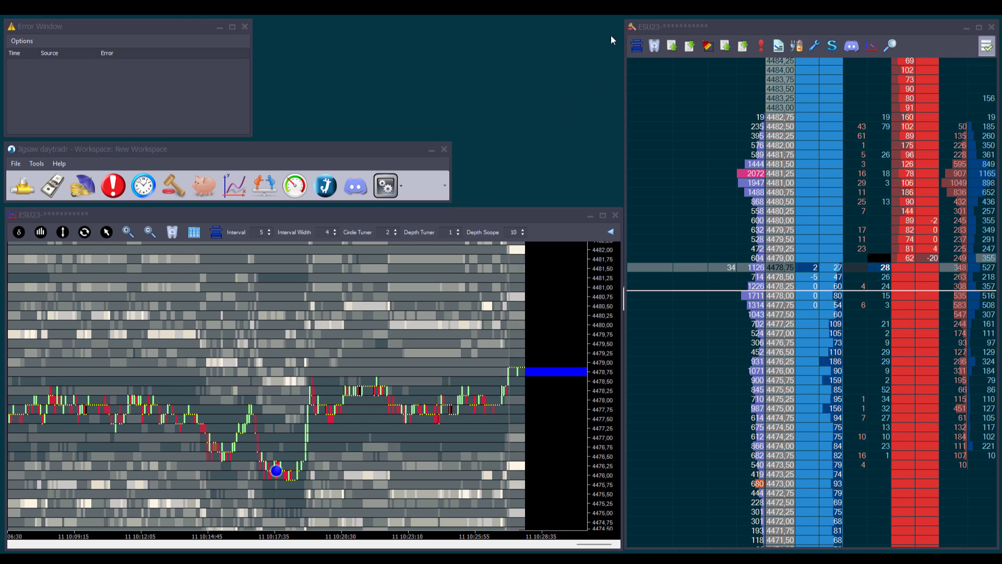
pyautogui.click(832, 47)
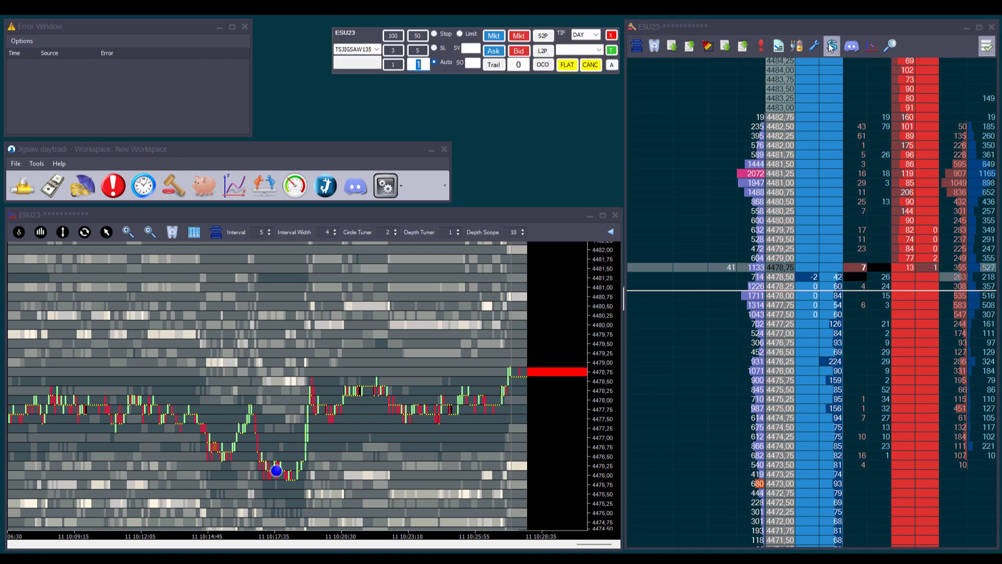
# Switch the order-entry panel to its vertical layout and back to the horizontal one
pyautogui.click(610, 47)
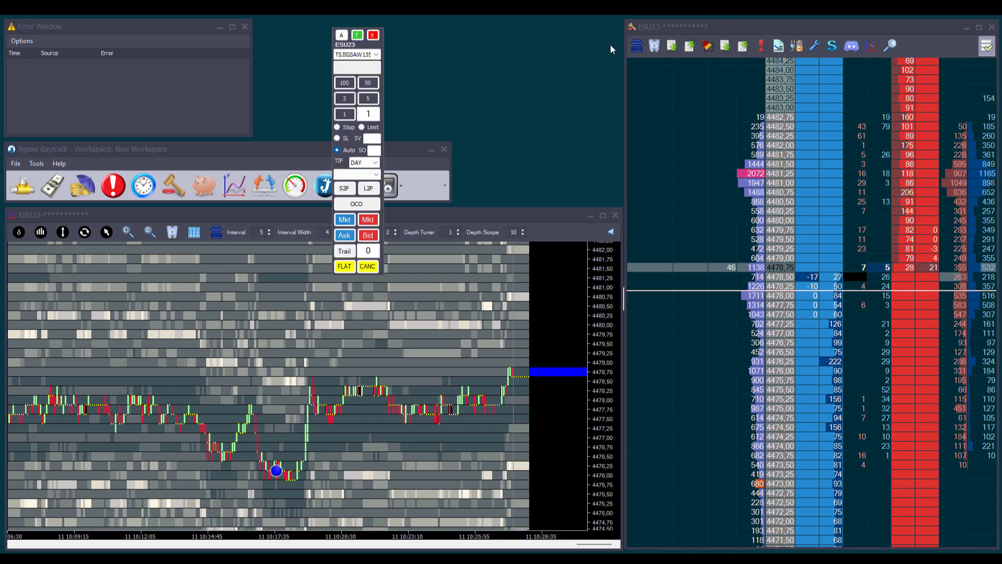
pyautogui.click(358, 35)
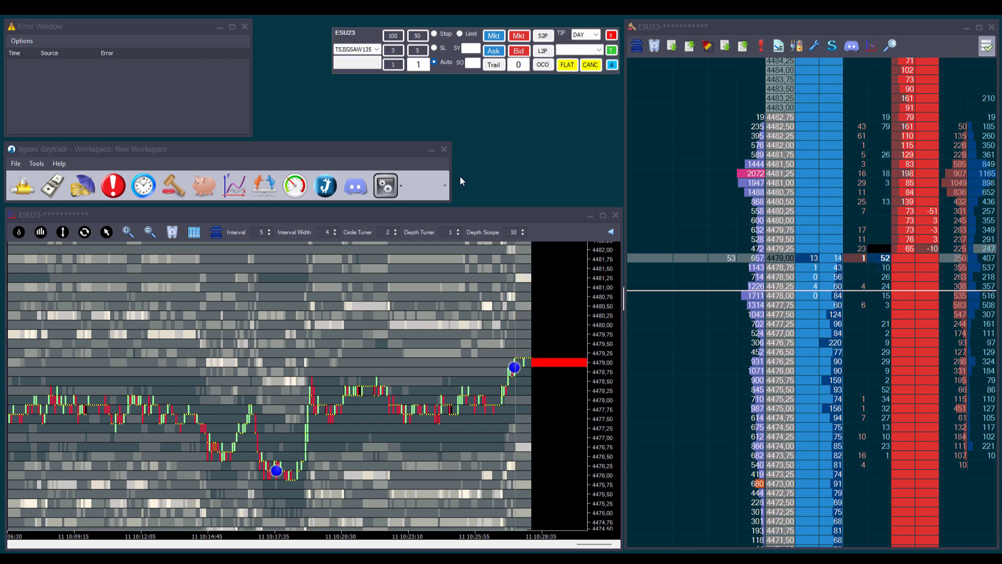
# Move the ESU23 chart window behind the order-entry panel and turn off the panel's A option
pyautogui.click(421, 220)
pyautogui.moveTo(421, 219); pyautogui.dragTo(469, 35)
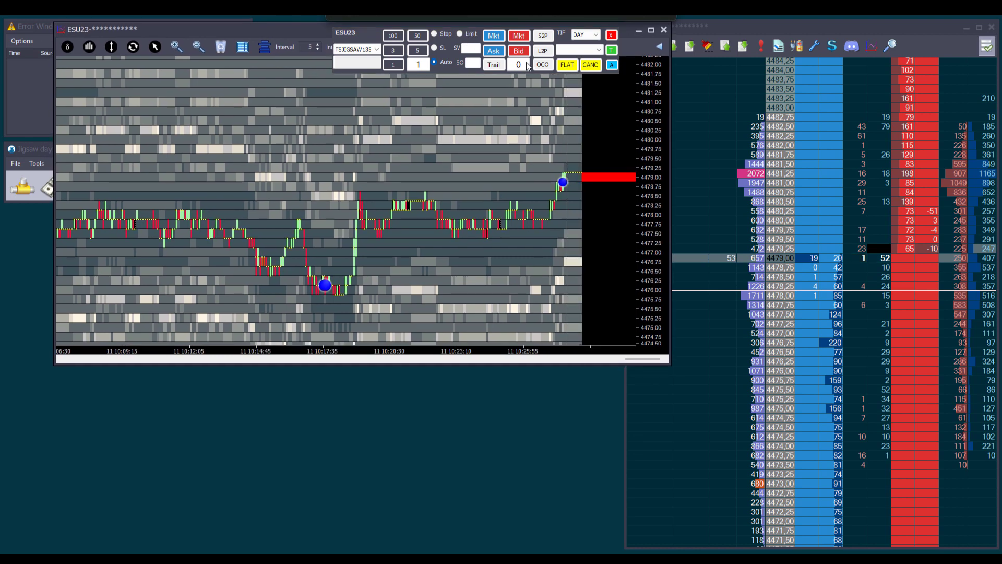
pyautogui.click(612, 66)
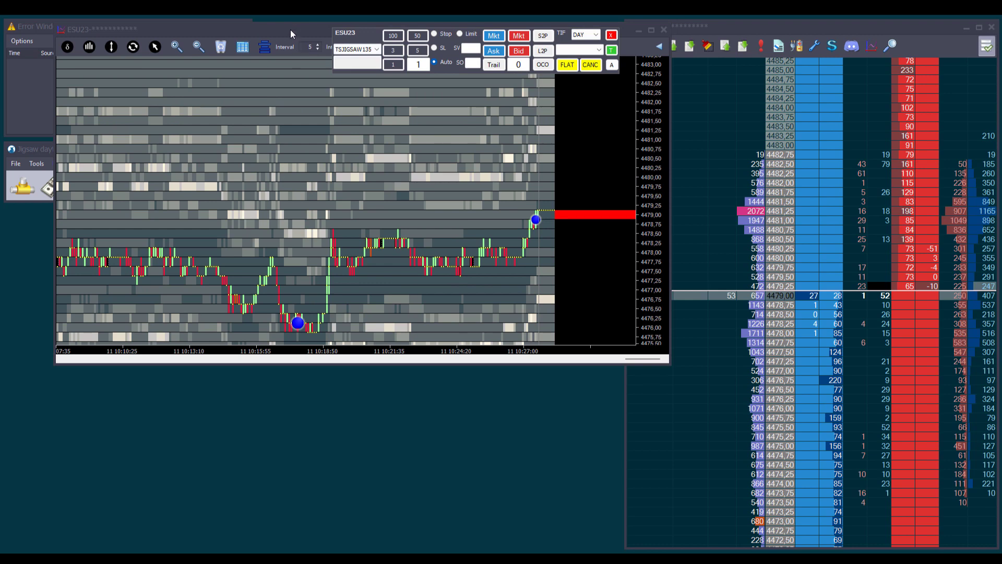
# Move the ESU23 chart window back to its place beneath the Jigsaw daytradr main window
pyautogui.click(289, 32)
pyautogui.moveTo(388, 30); pyautogui.dragTo(343, 213)
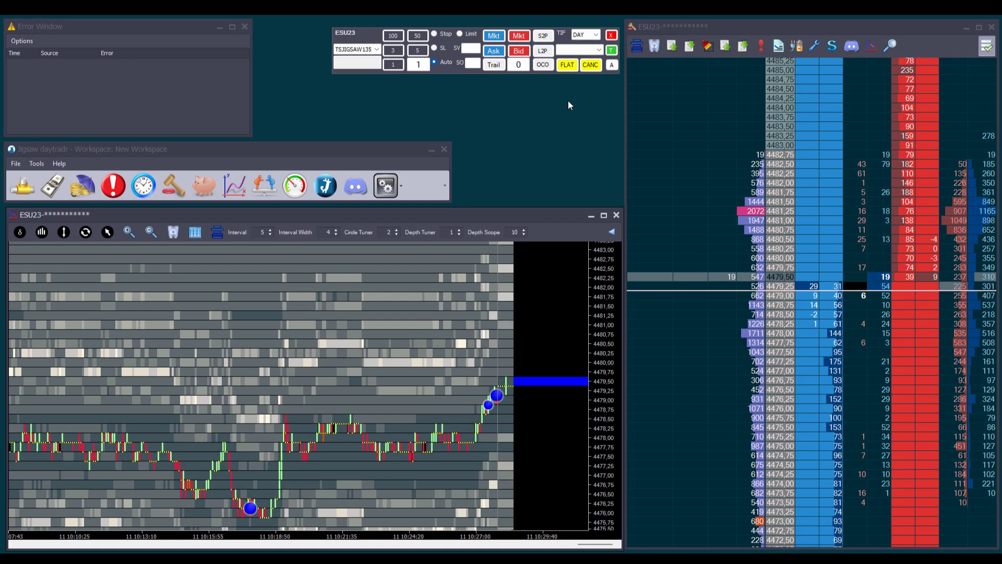
# Select the TestAcc account in the order-entry panel and buy 1 ESU23 contract at market
pyautogui.click(376, 50)
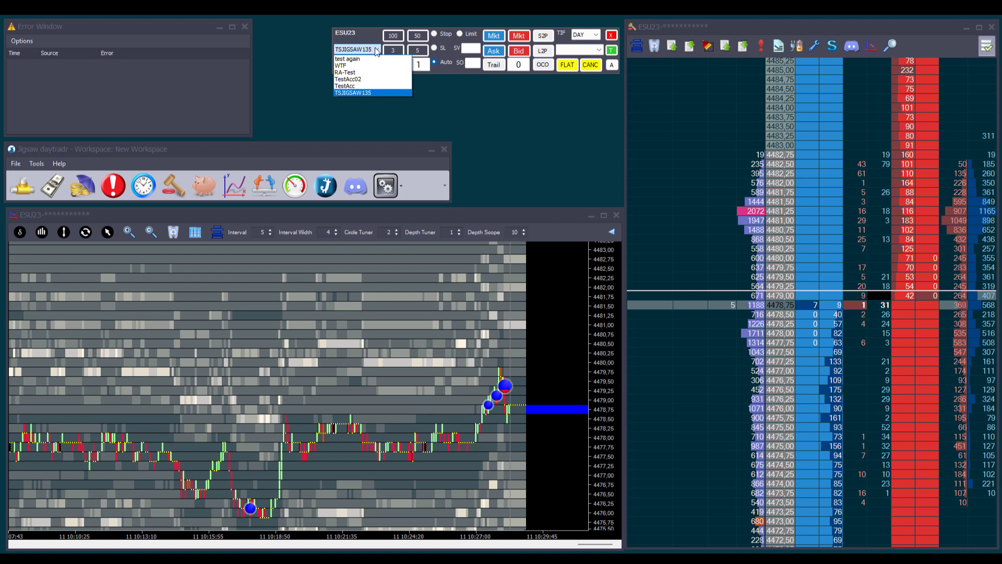
pyautogui.click(355, 87)
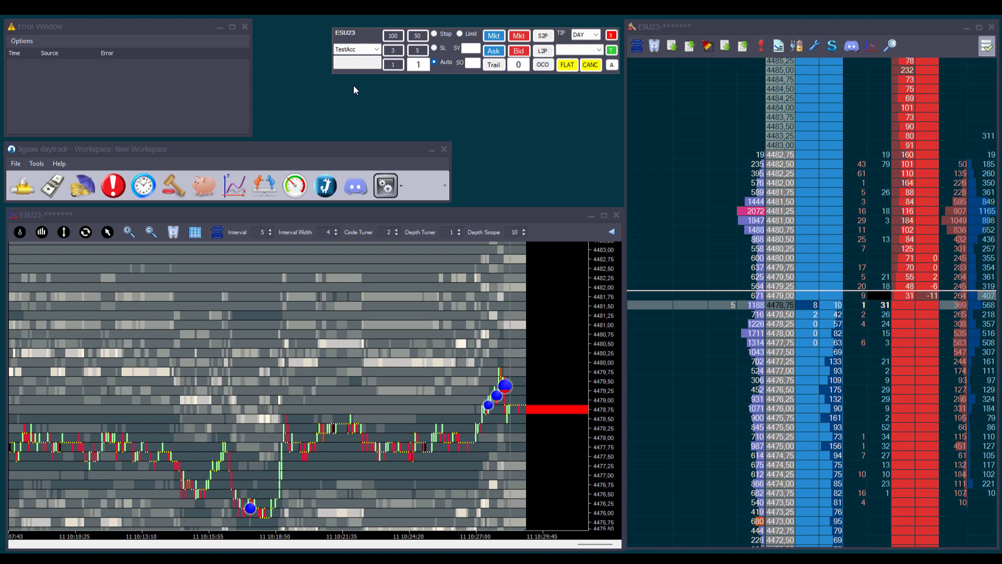
pyautogui.click(495, 36)
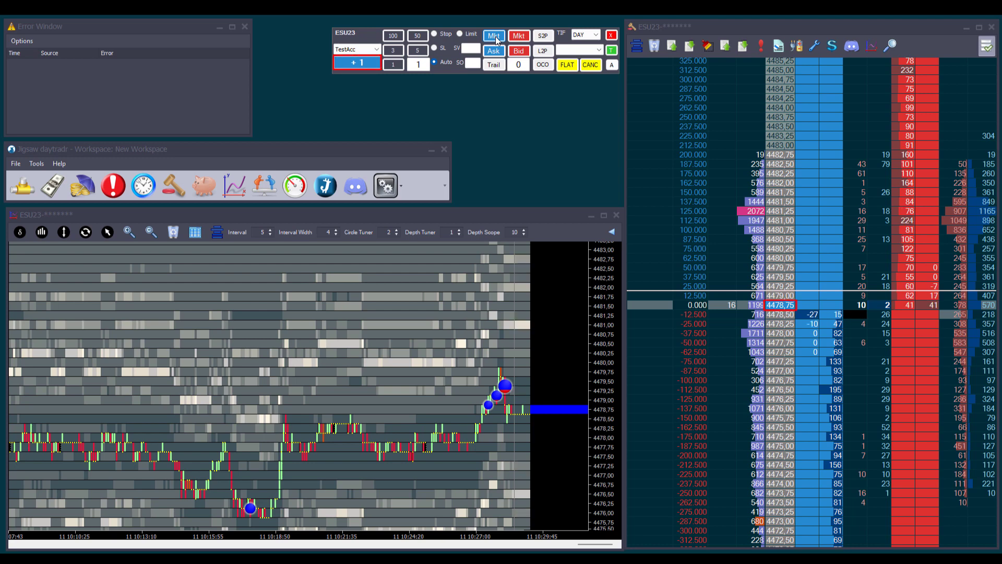
# Switch the order-entry panel back to the original trading account and sell 1 ESU23 contract at market
pyautogui.click(377, 50)
pyautogui.click(377, 93)
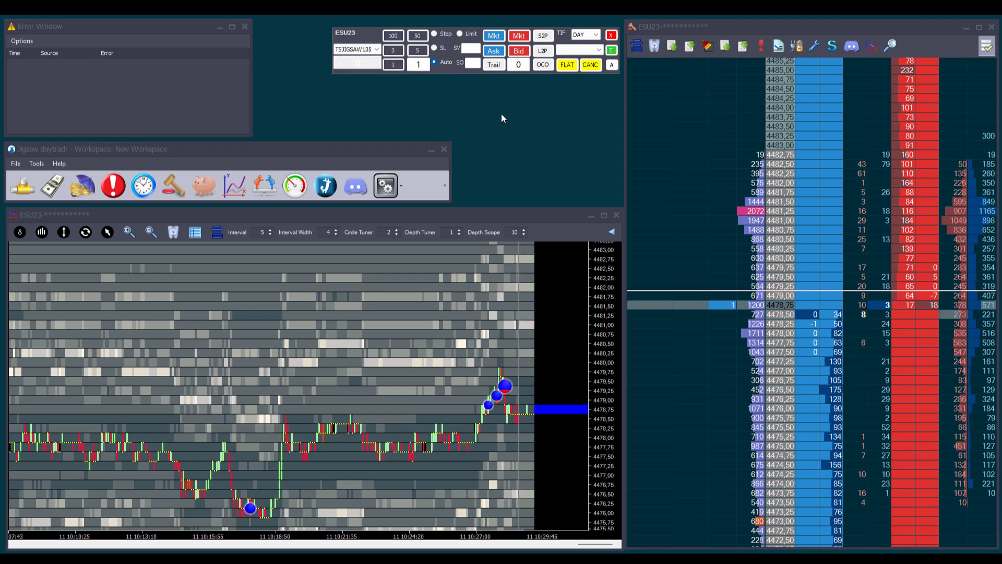
pyautogui.click(518, 37)
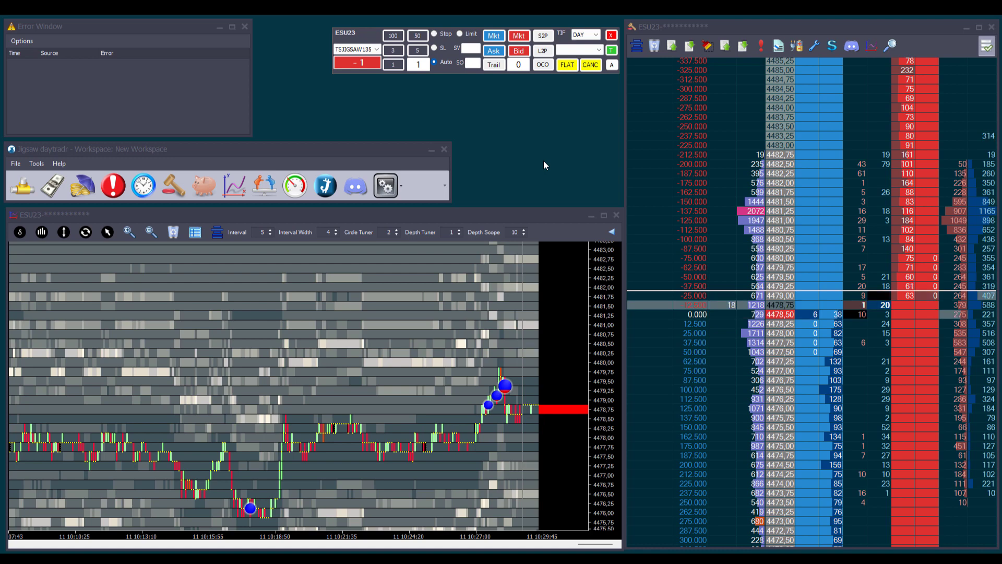
# Select the TestAcc account again in the order-entry panel
pyautogui.click(377, 49)
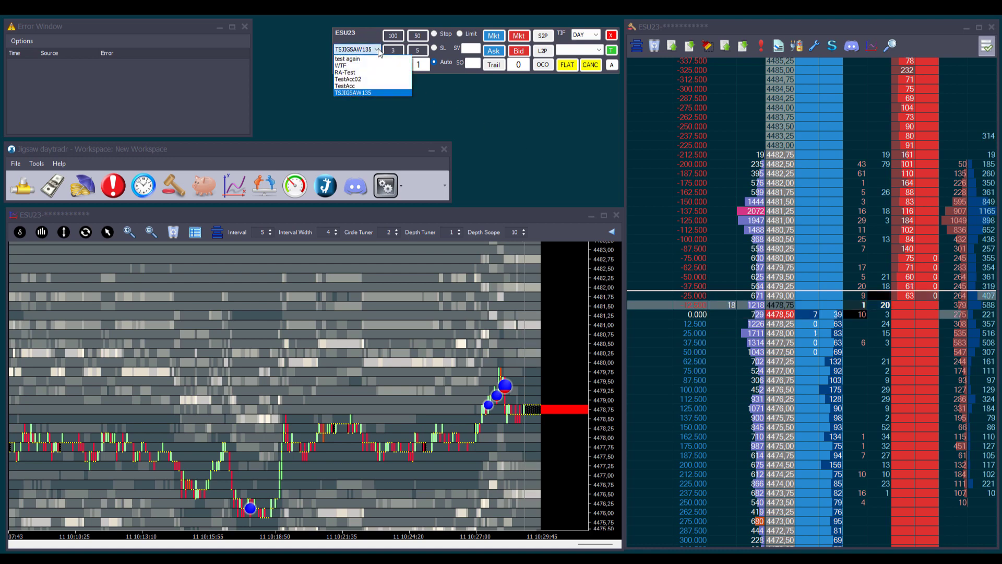
pyautogui.click(364, 86)
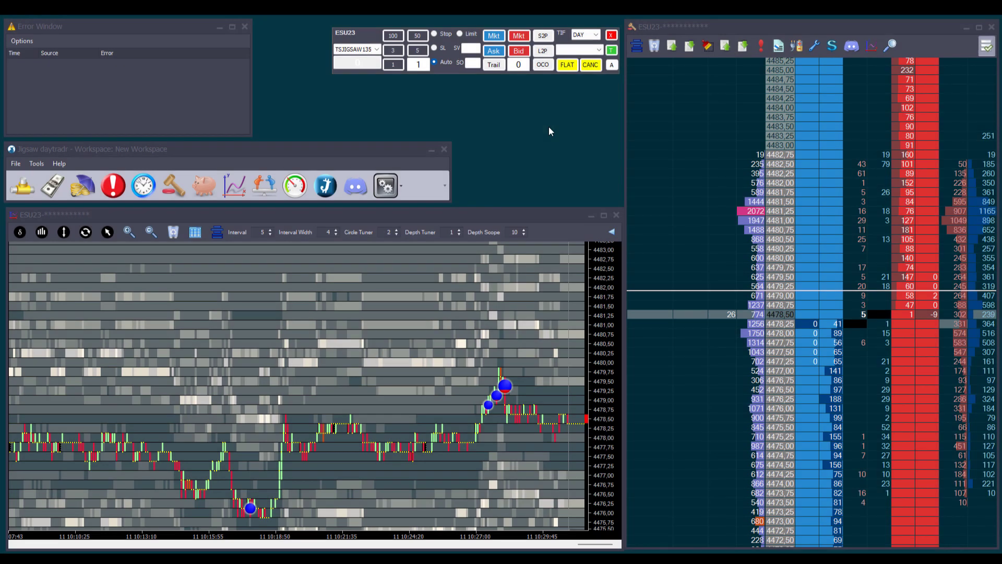
pyautogui.click(377, 49)
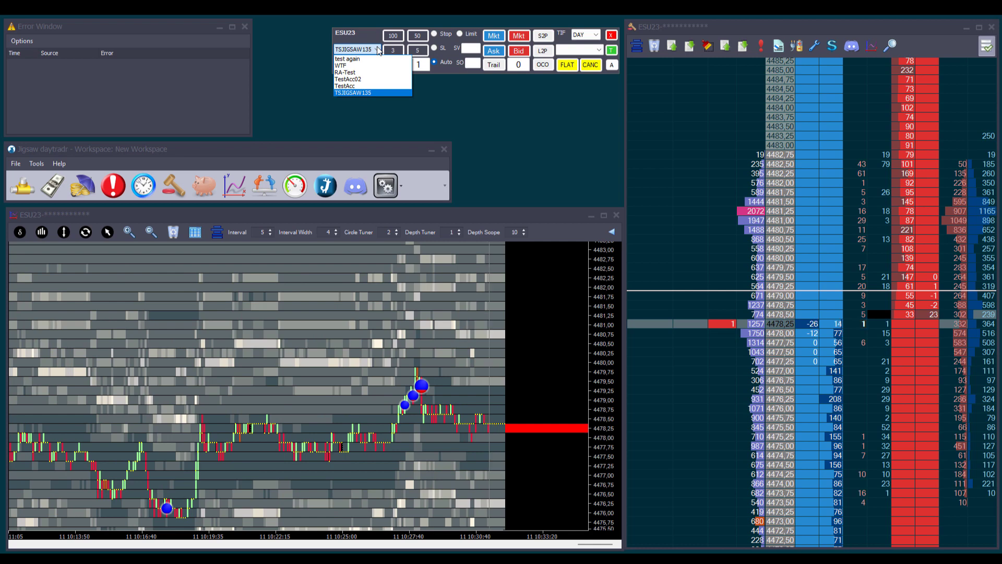
pyautogui.click(19, 168)
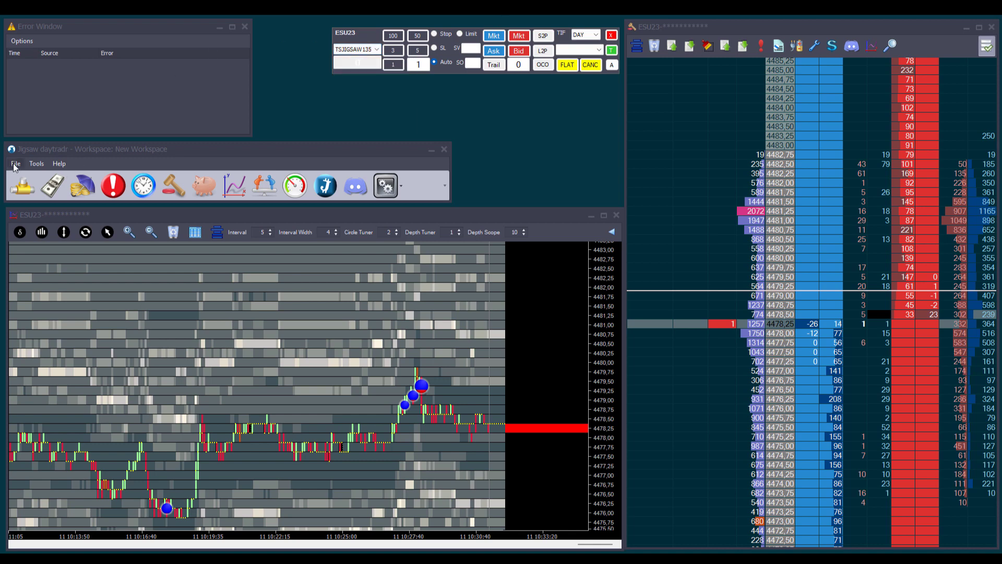
pyautogui.click(16, 166)
pyautogui.click(28, 229)
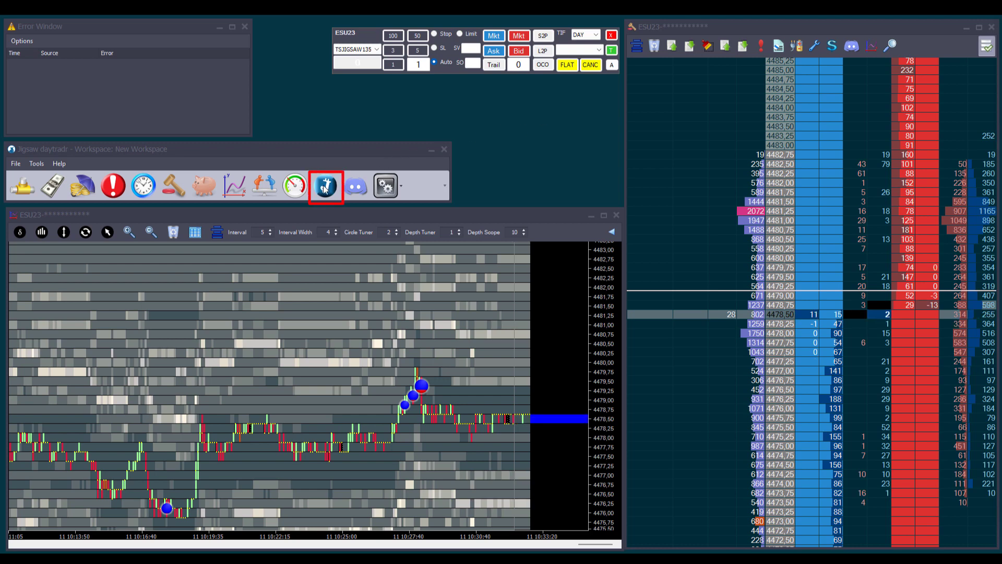
# Switch to the Journalytix site in the browser and open its Simulator Account list
pyautogui.moveTo(616, 557)
pyautogui.click(619, 524)
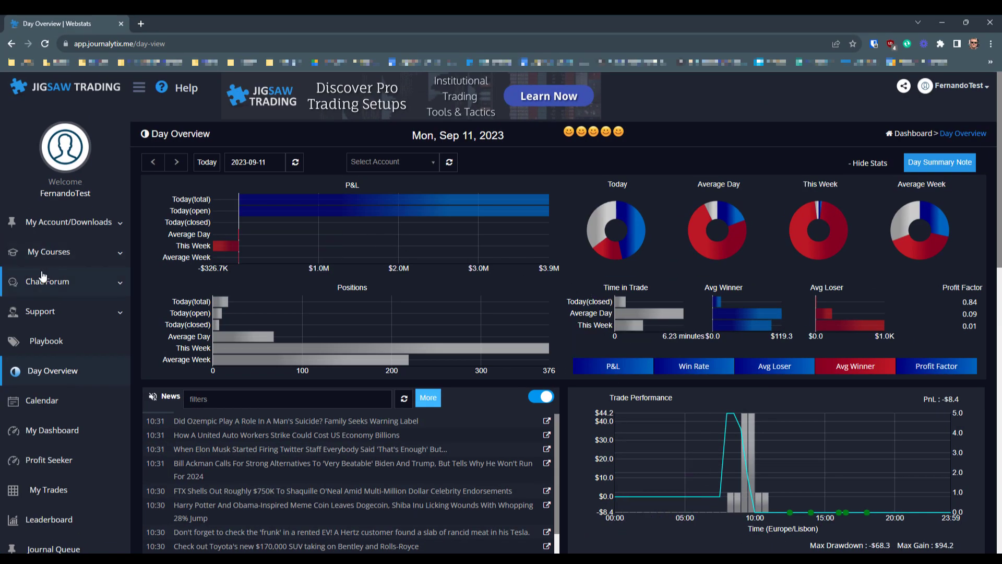
pyautogui.scroll(-7, 43, 276)
pyautogui.click(52, 245)
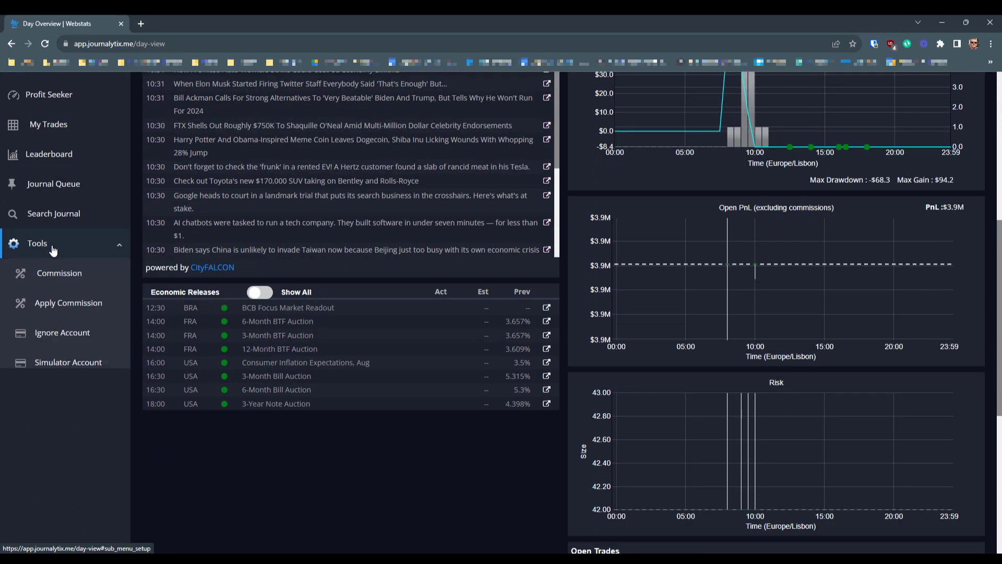
pyautogui.click(81, 366)
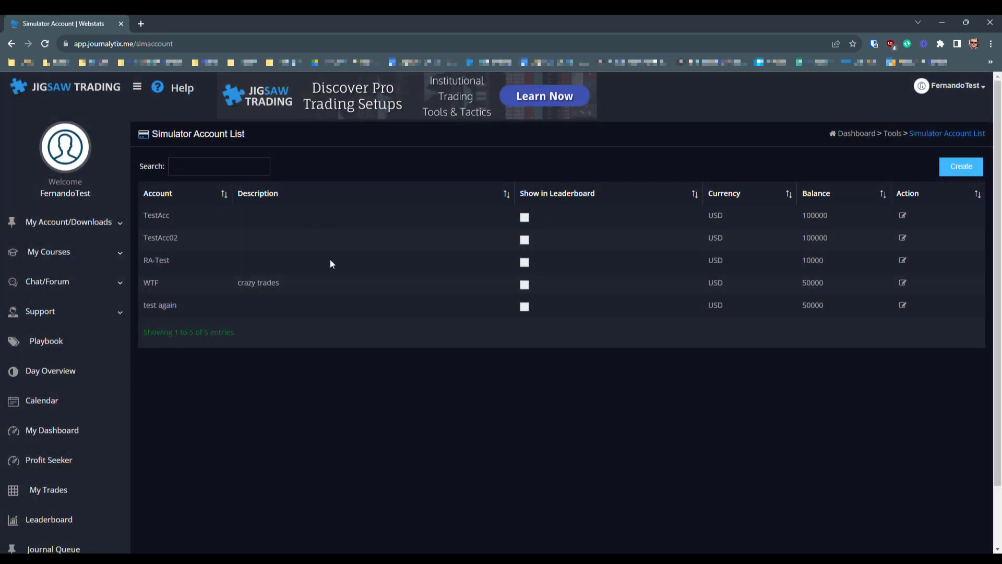
# Review the fields of the simulator account creation form and cancel it without creating an account
pyautogui.click(963, 166)
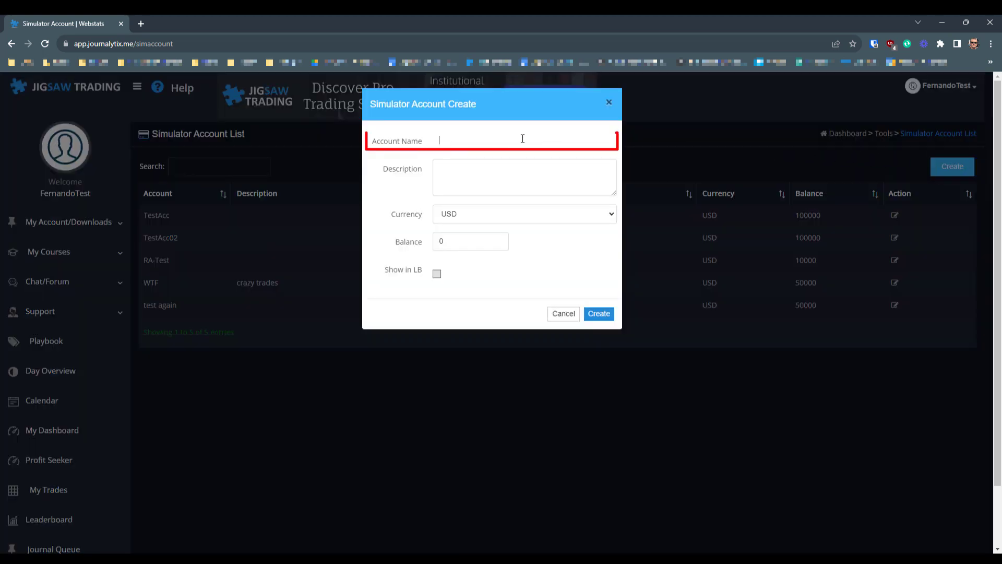
pyautogui.click(500, 173)
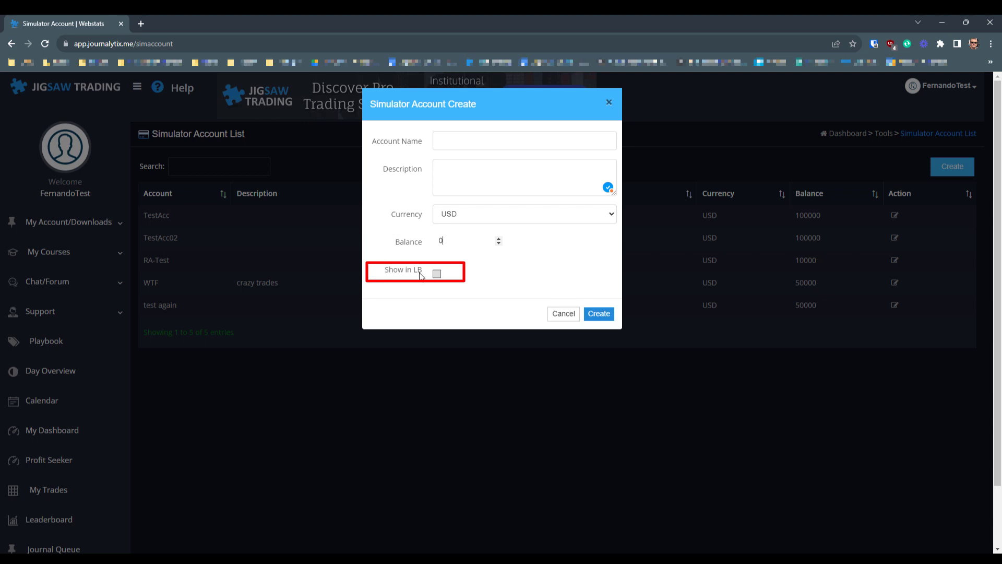
pyautogui.click(600, 315)
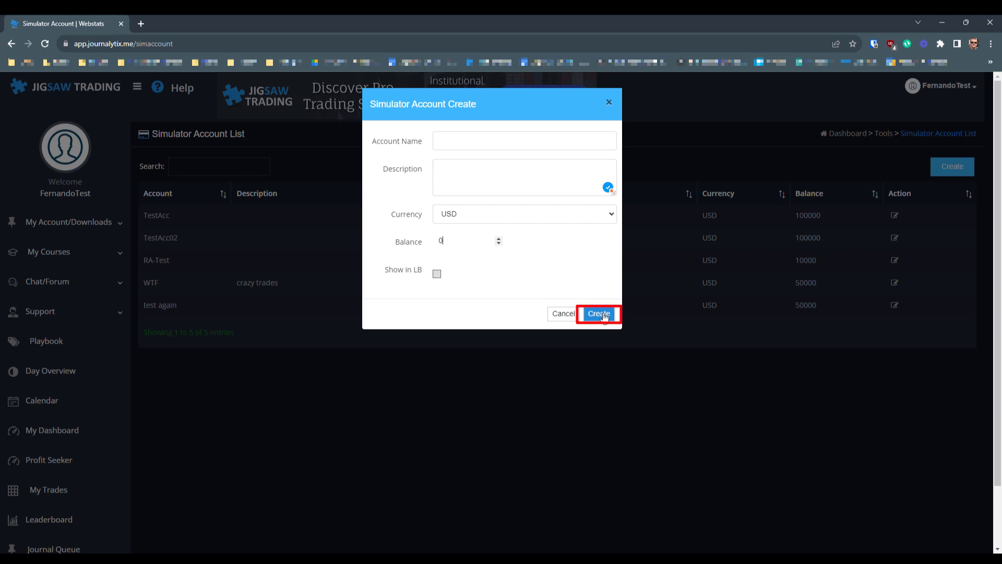
pyautogui.click(564, 314)
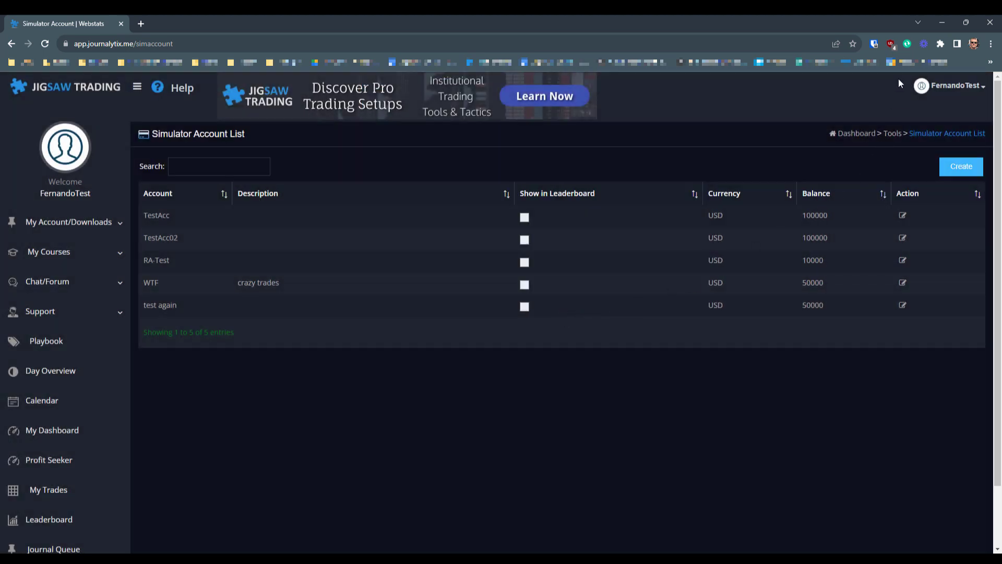
# Switch back to Jigsaw daytradr and set the order-quantity presets above 1 to 2, 4, 6 and 10
pyautogui.click(944, 23)
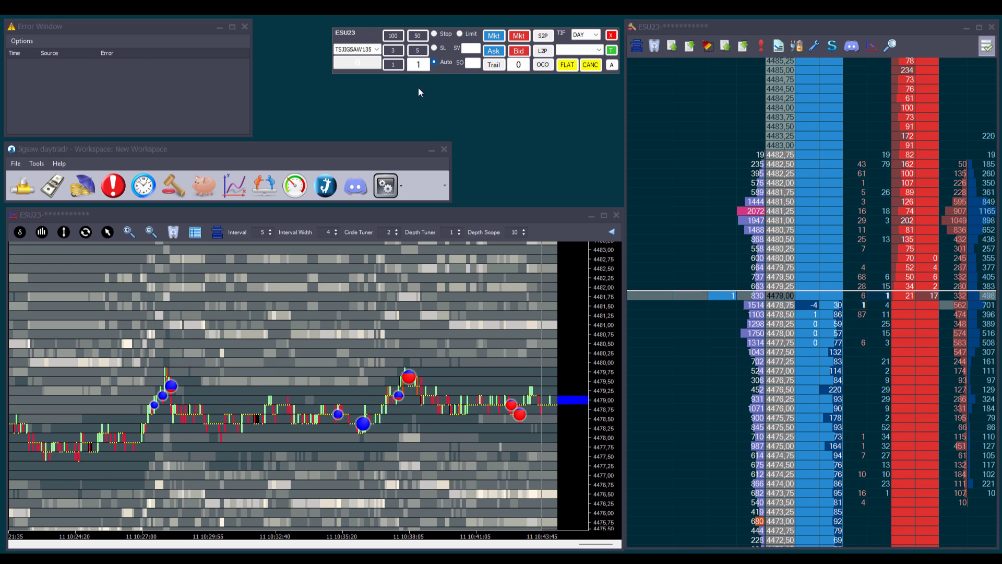
pyautogui.click(394, 52)
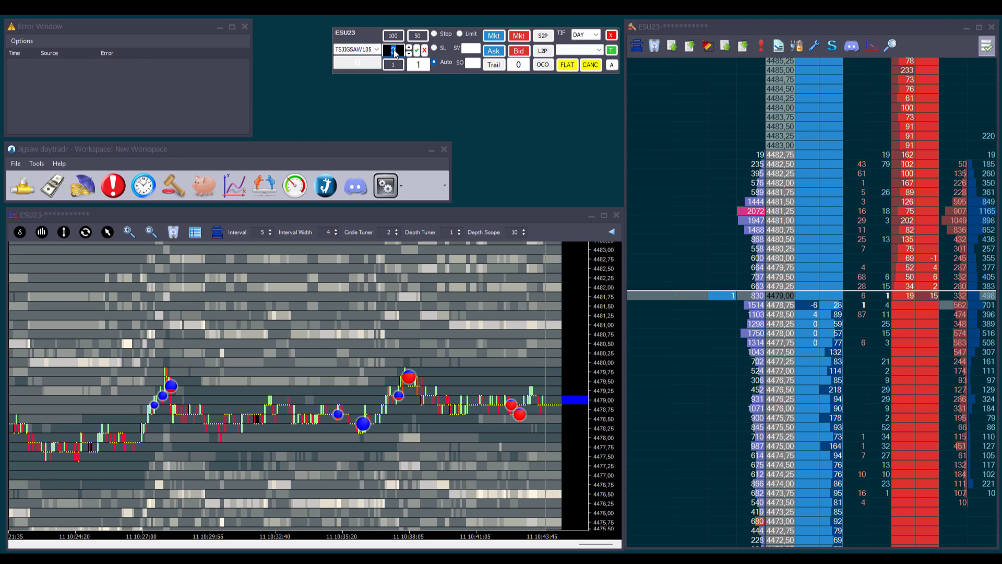
pyautogui.write('2')
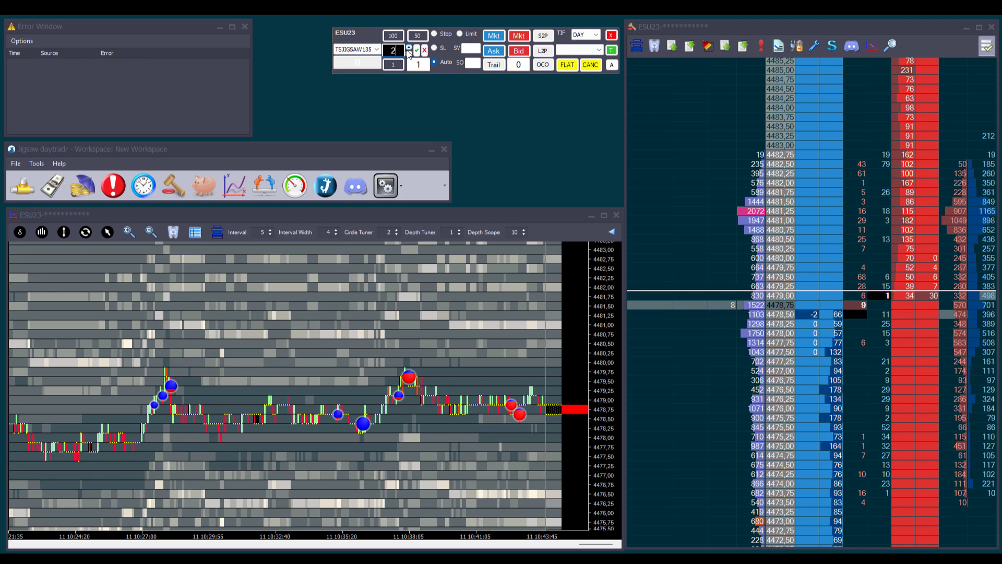
pyautogui.click(417, 52)
pyautogui.click(417, 50)
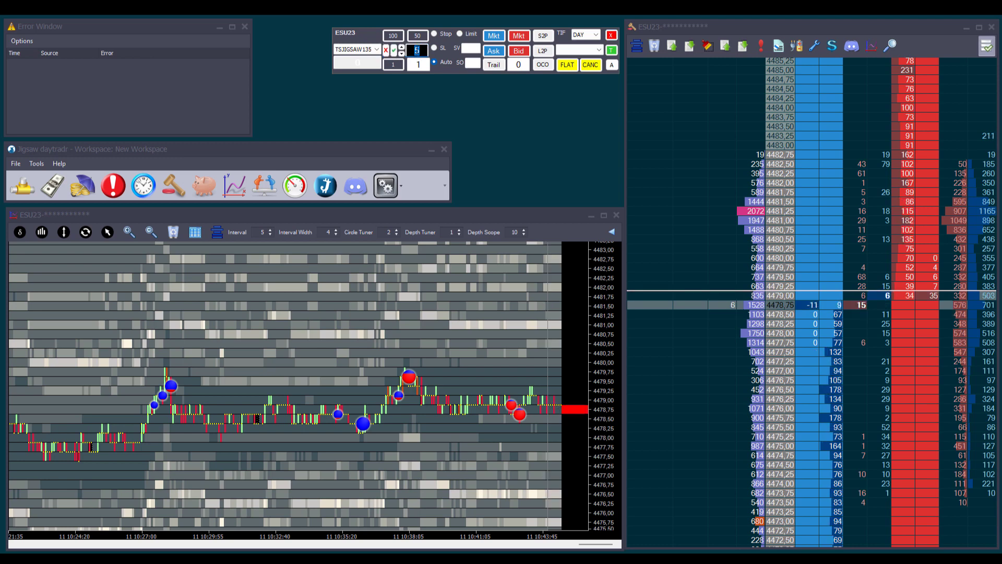
pyautogui.click(417, 35)
pyautogui.write('6')
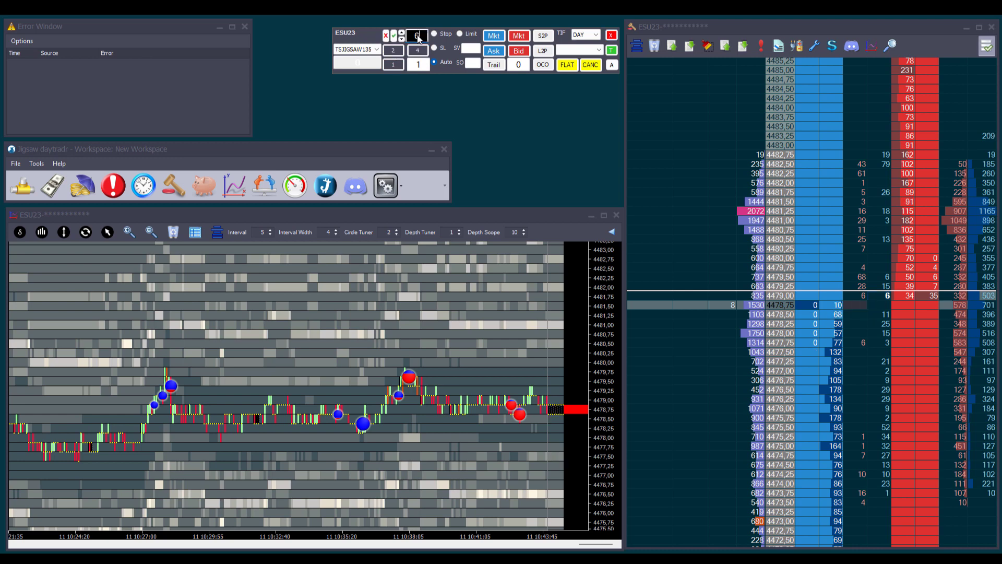
pyautogui.click(393, 36)
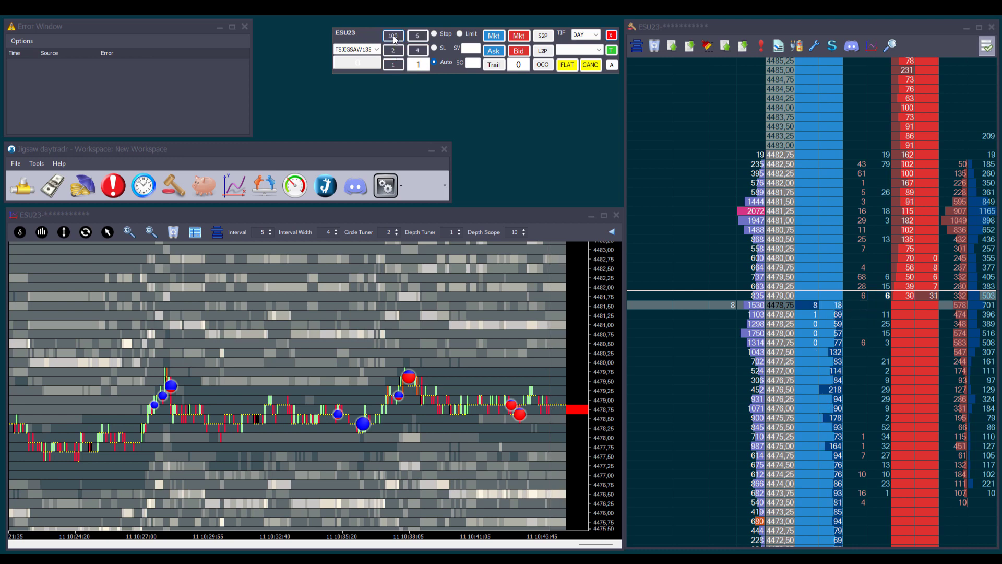
pyautogui.click(393, 36)
pyautogui.write('10')
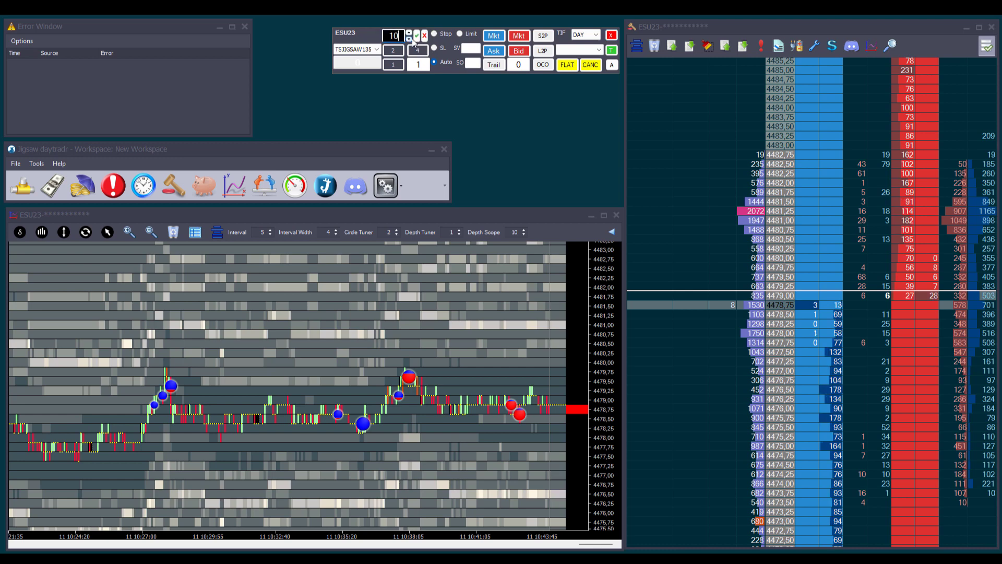
pyautogui.click(417, 35)
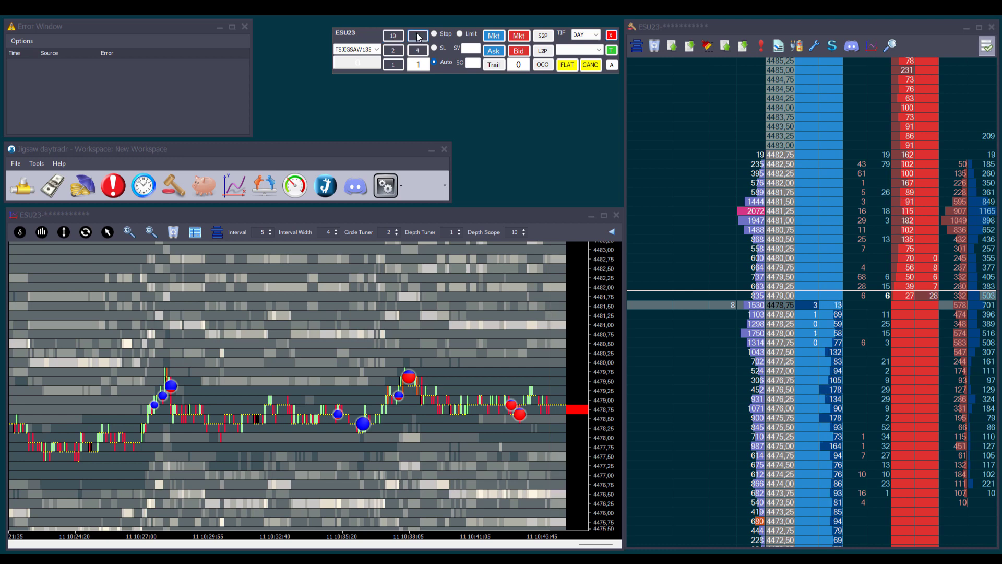
# Sell 15 contracts at market using a custom order quantity, and sell 2 more using the preset quantity
pyautogui.click(393, 50)
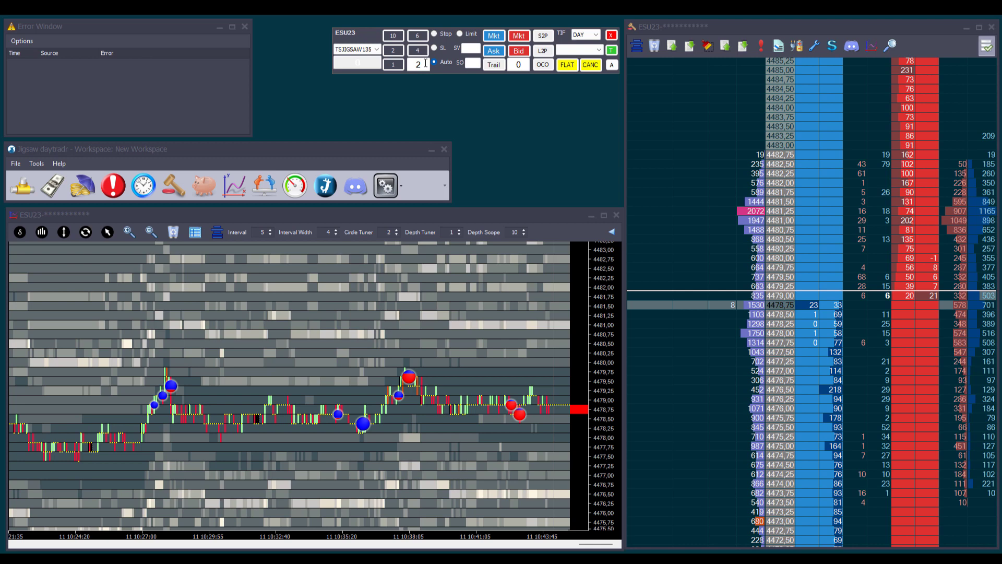
pyautogui.doubleClick(425, 63)
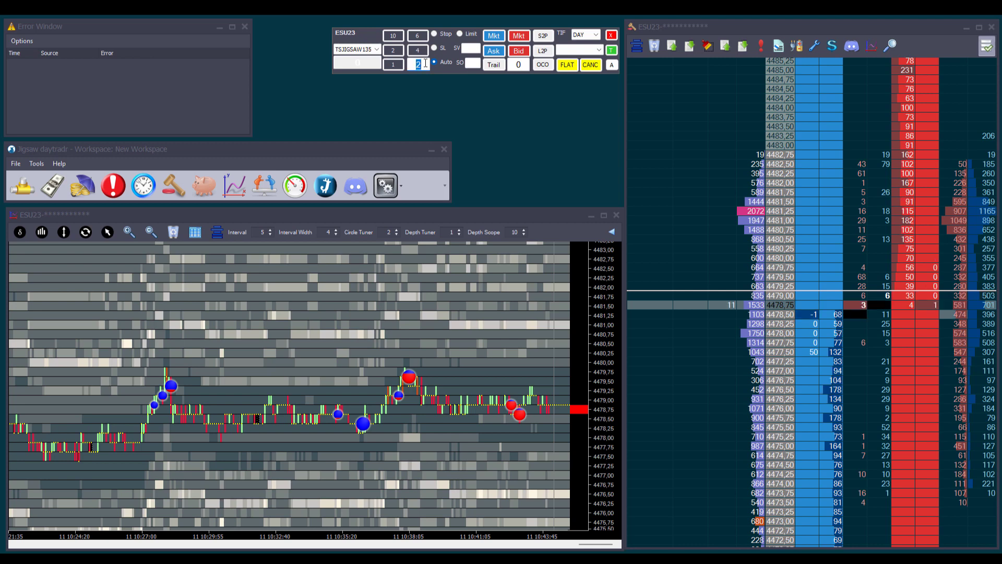
pyautogui.write('15')
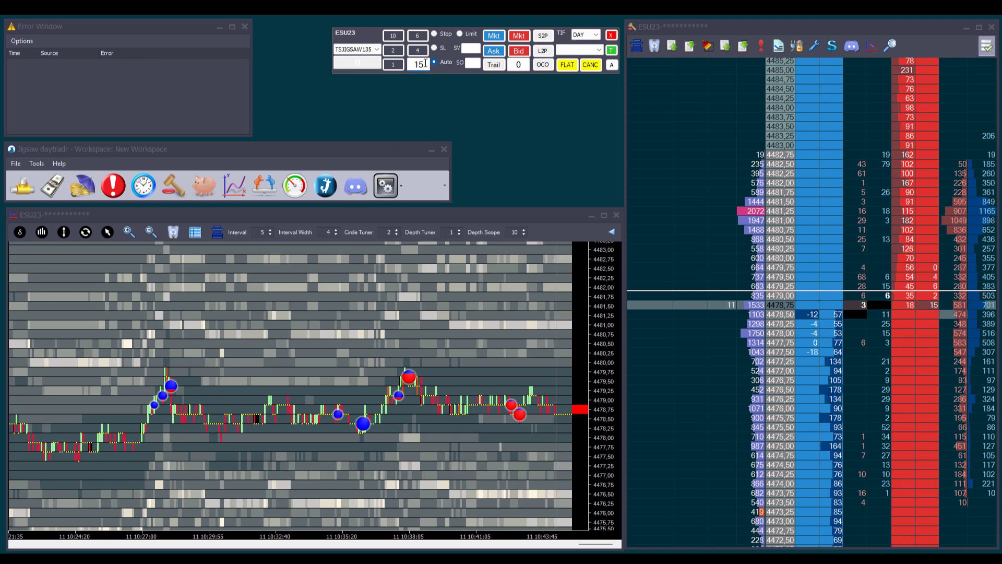
pyautogui.click(518, 37)
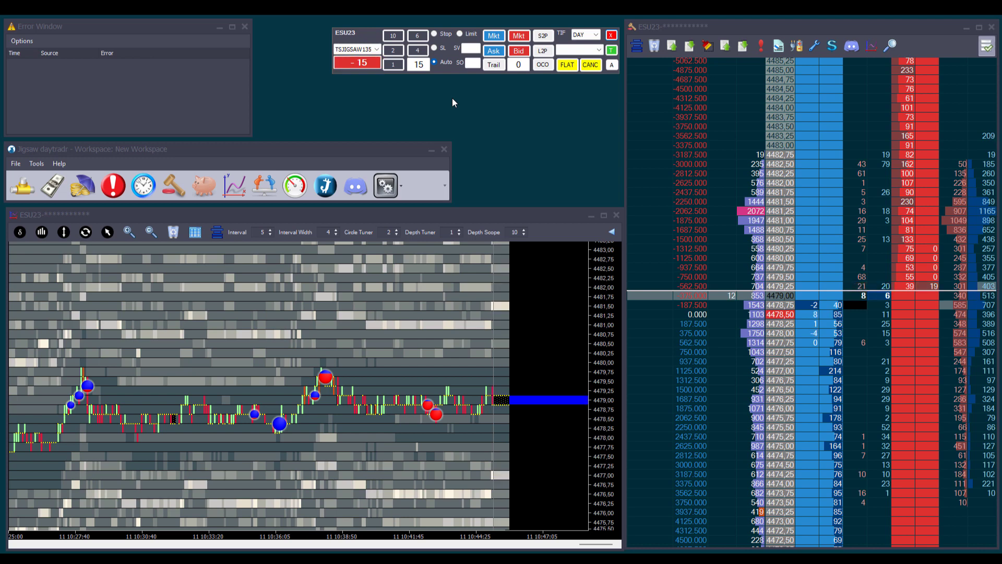
pyautogui.click(393, 50)
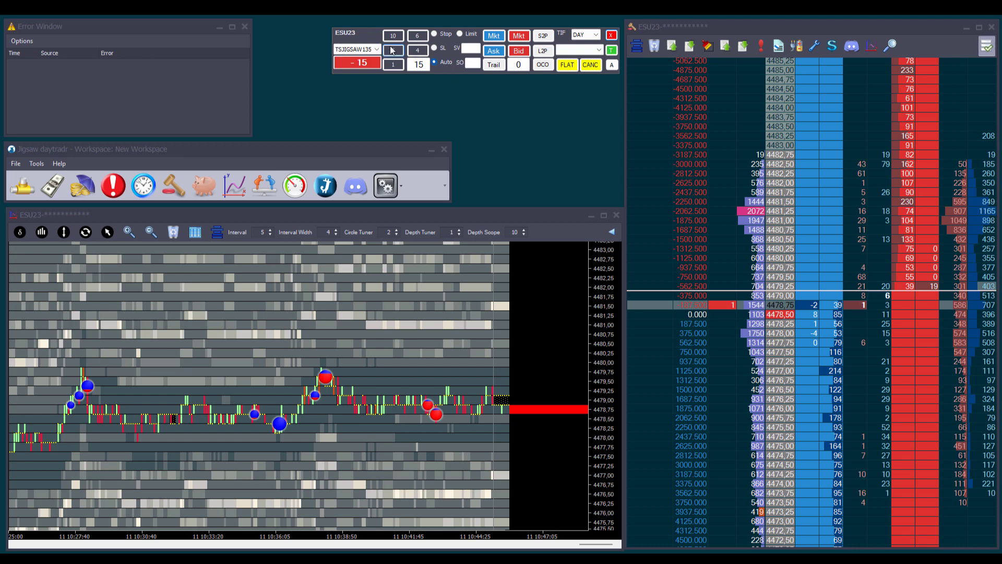
pyautogui.click(520, 36)
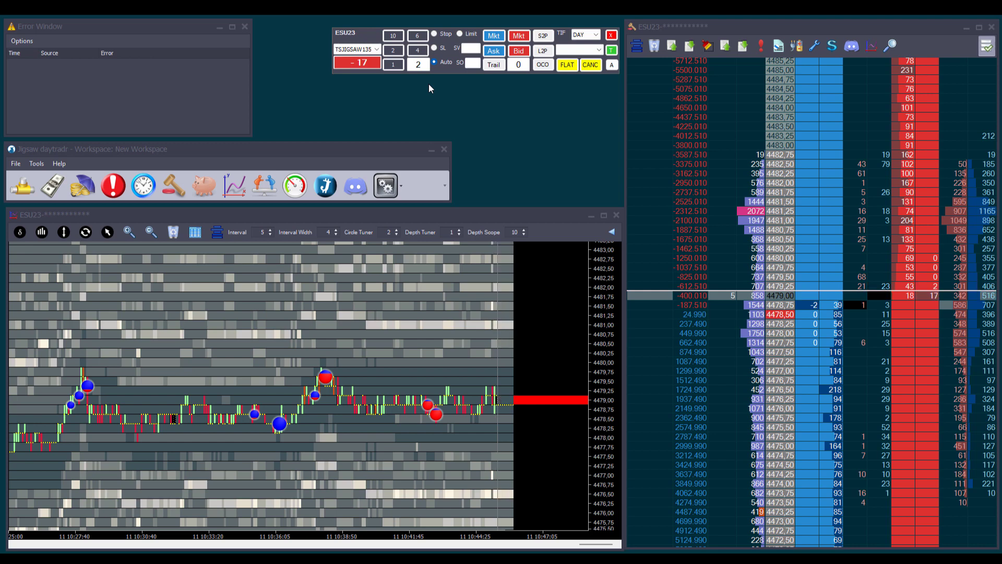
# Enter 17 as the order quantity, switch to the 2 preset, and load the open position's size as the quantity
pyautogui.doubleClick(418, 64)
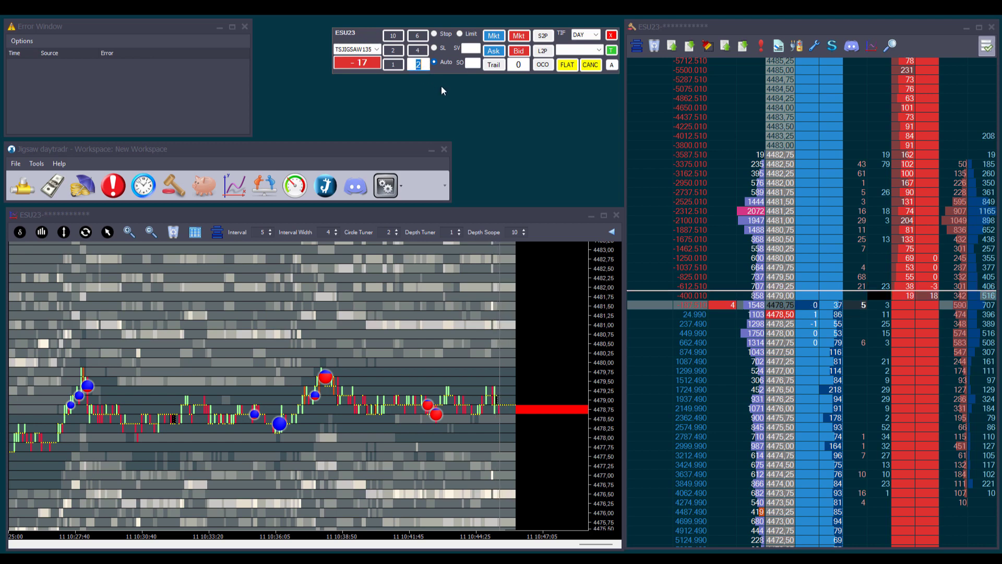
pyautogui.write('17')
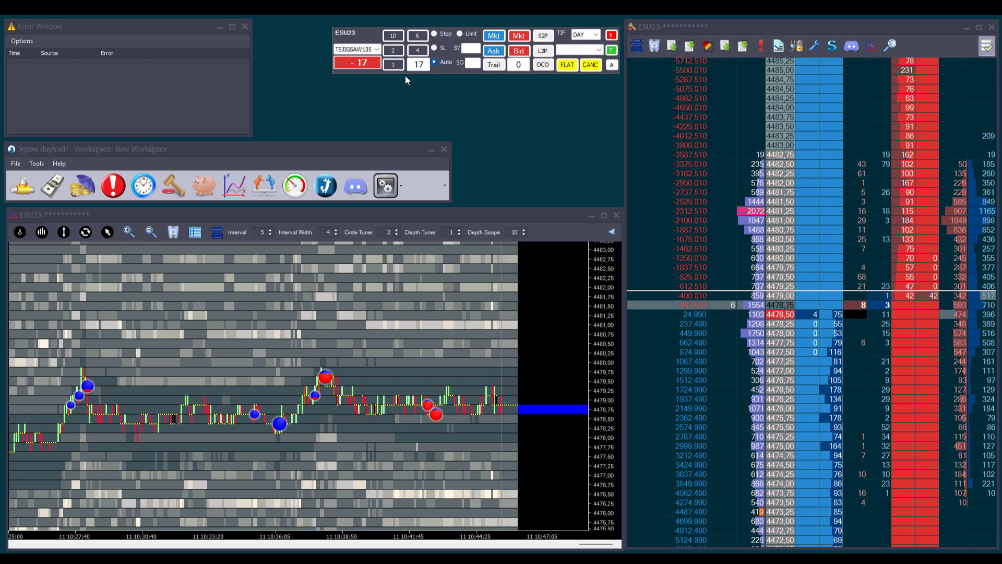
pyautogui.click(394, 53)
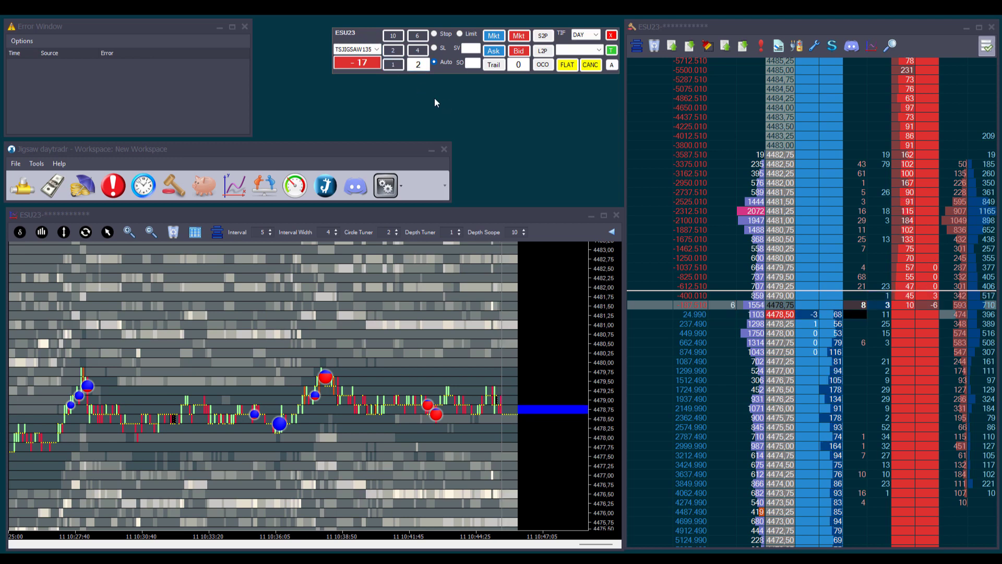
pyautogui.click(344, 66)
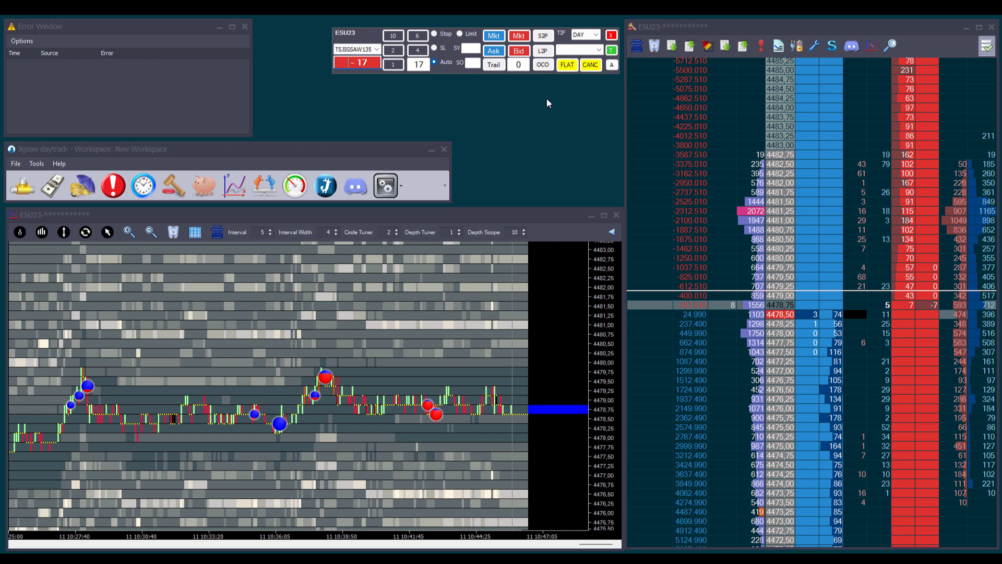
# Set the time in force of new orders to GTC
pyautogui.click(596, 37)
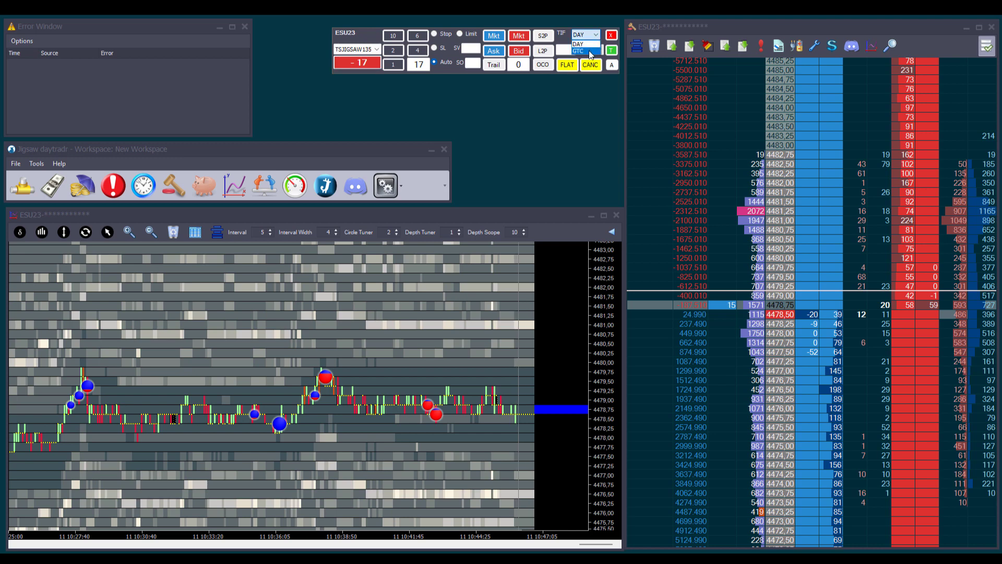
pyautogui.click(591, 51)
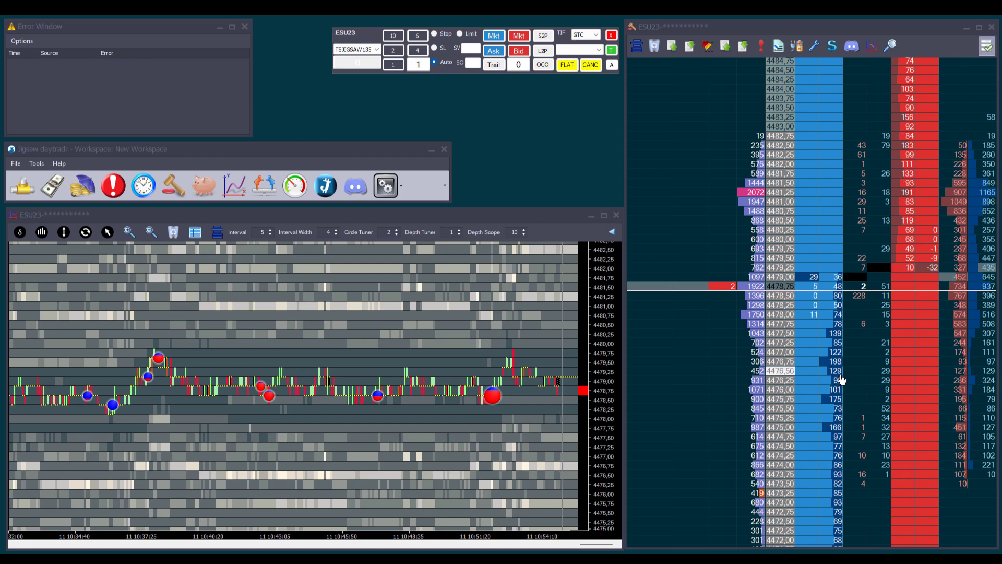
# Place one-contract Auto orders on the ladder, buying at 4476,50 and 4482,50 and selling at 4481,75 and below the market, and cancel them all
pyautogui.click(824, 374)
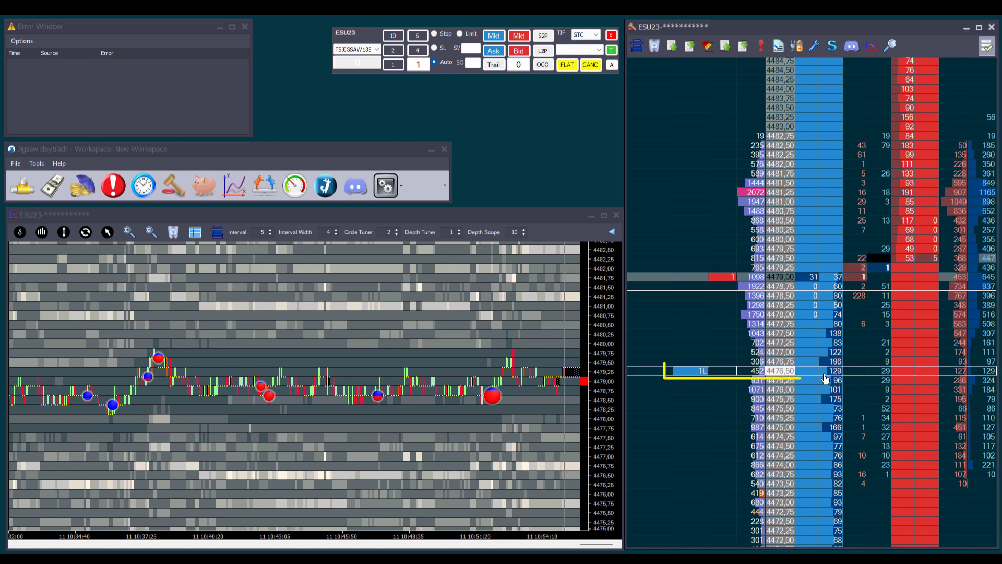
pyautogui.click(830, 149)
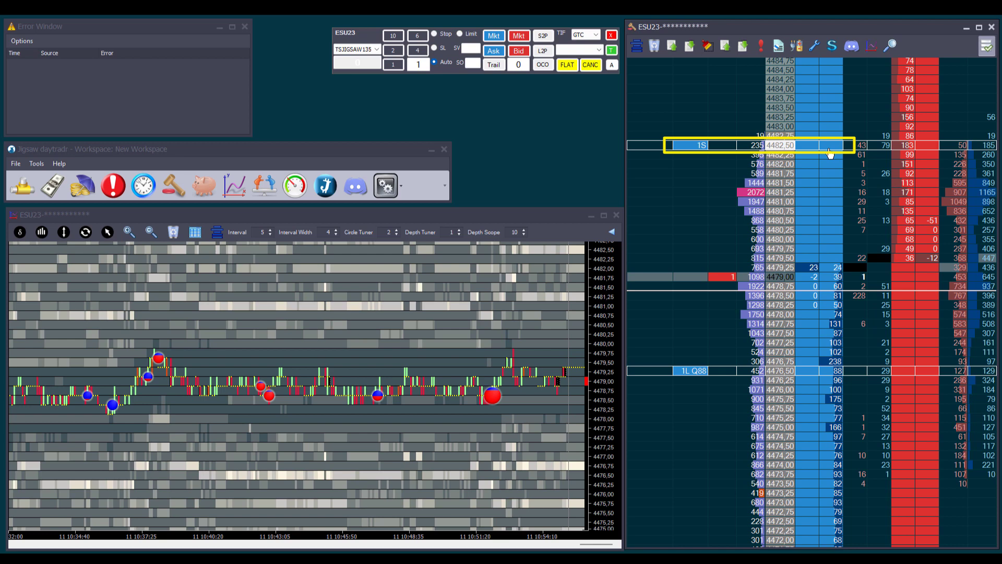
pyautogui.click(907, 175)
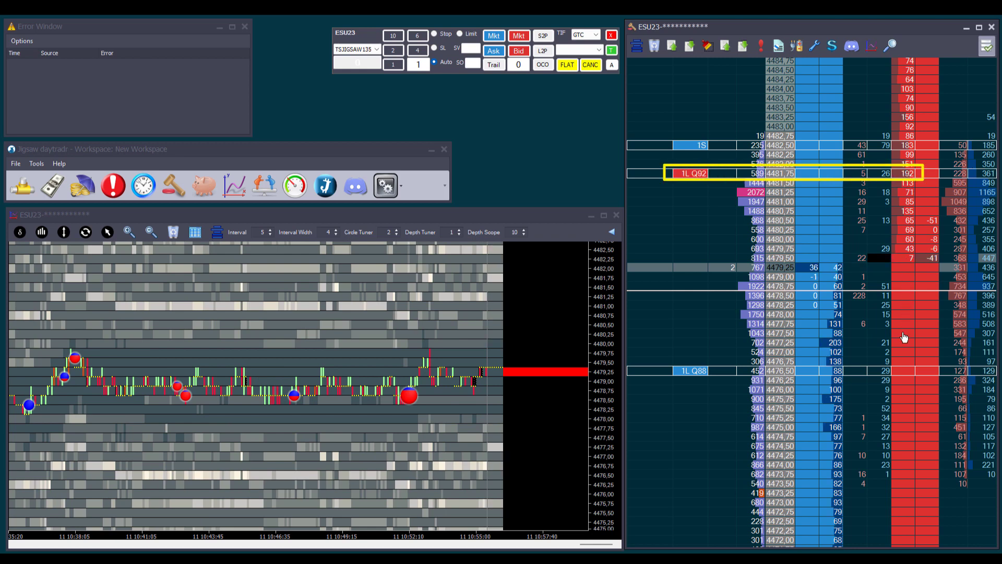
pyautogui.click(902, 399)
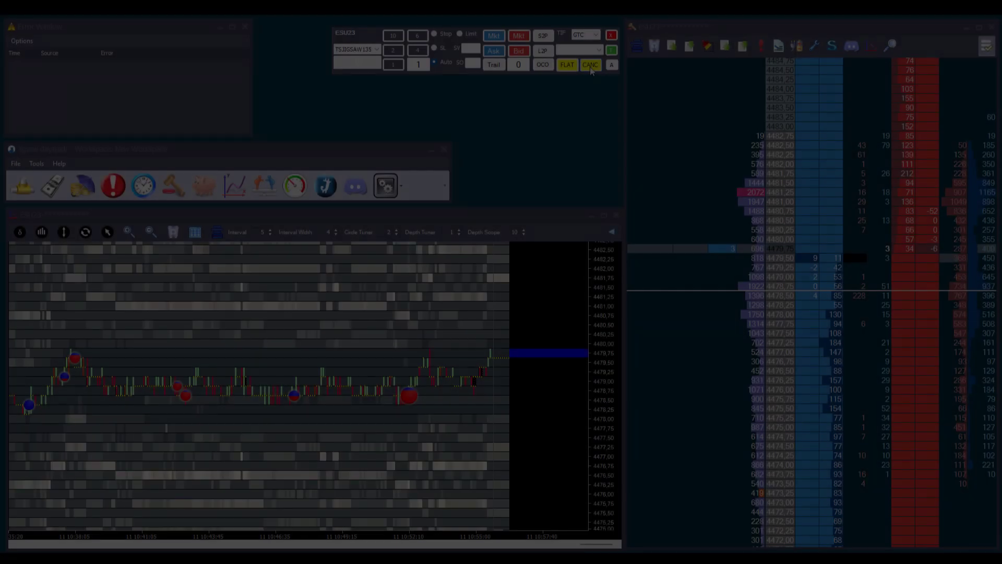
pyautogui.click(590, 64)
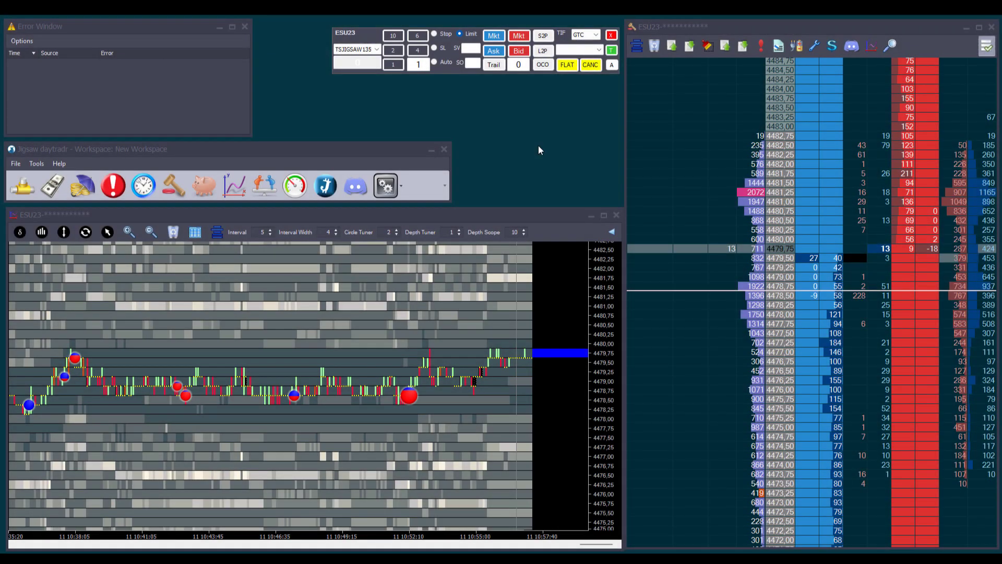
# Select the SL (stop-limit) order type and set the SO offset to 3
pyautogui.click(441, 47)
pyautogui.click(476, 63)
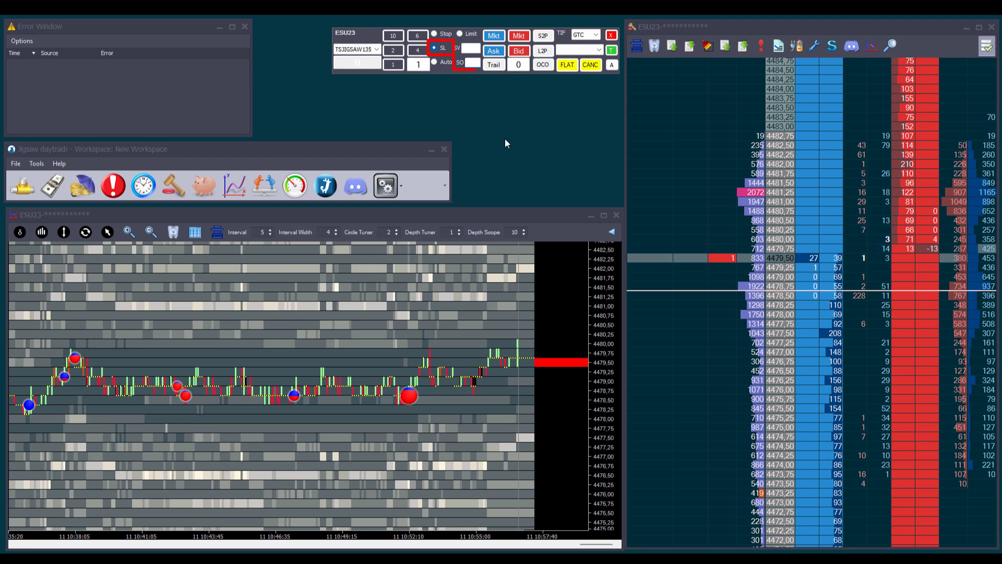
pyautogui.write('3')
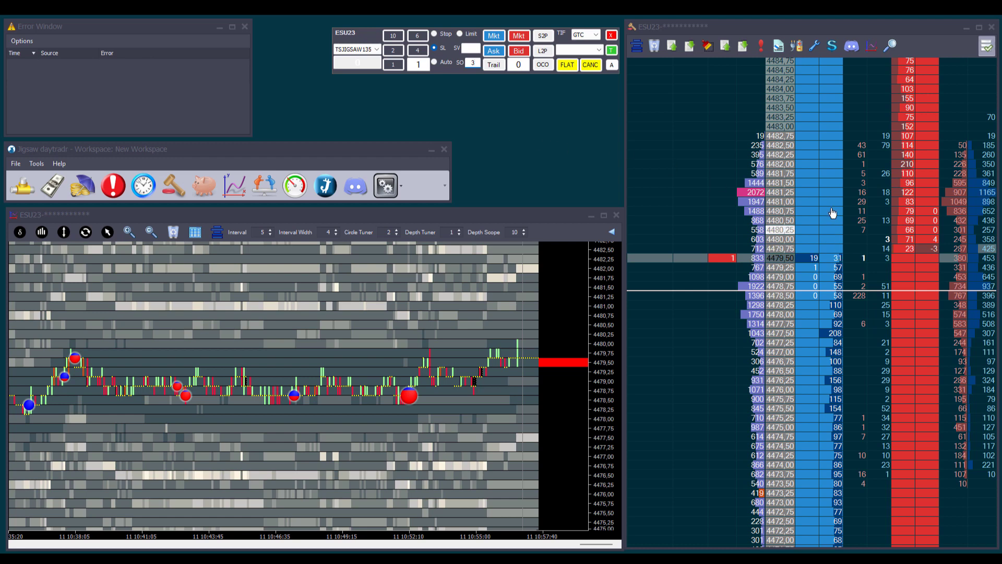
# Place and cancel one-contract stop-limit orders to buy at 4482,25 and sell at 4477,25, and try a buy stop-limit at 4477,50
pyautogui.click(834, 152)
pyautogui.click(834, 154)
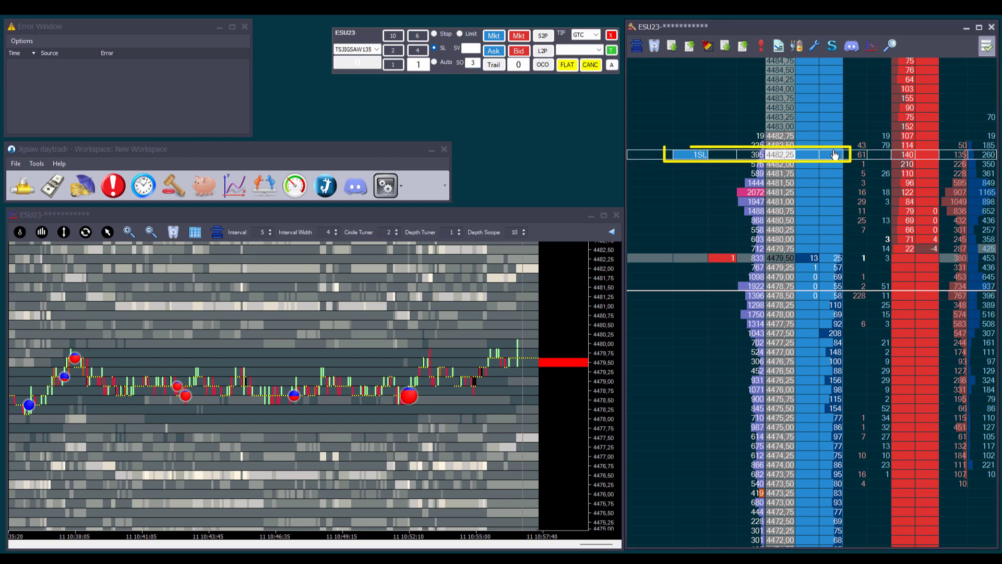
pyautogui.click(902, 344)
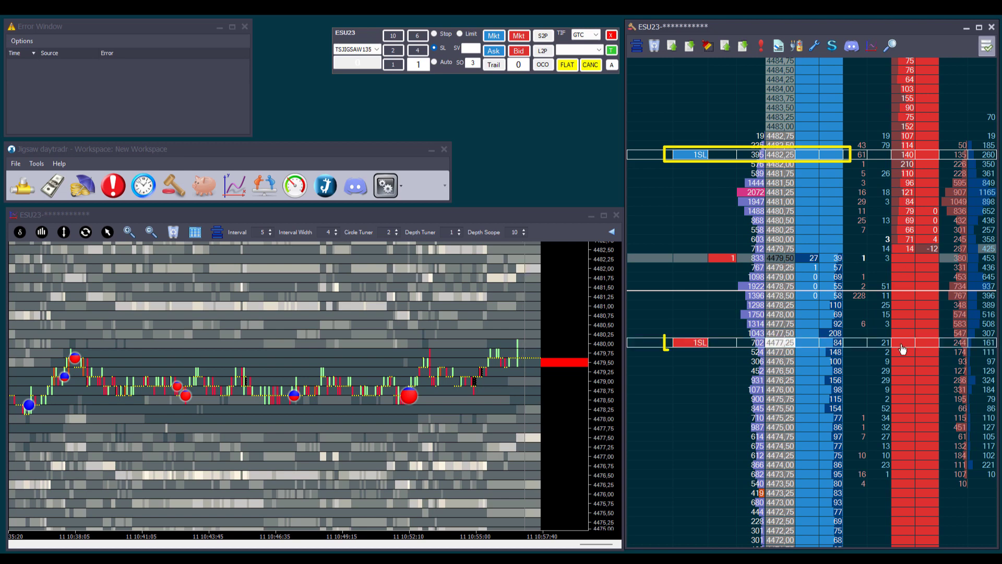
pyautogui.click(595, 68)
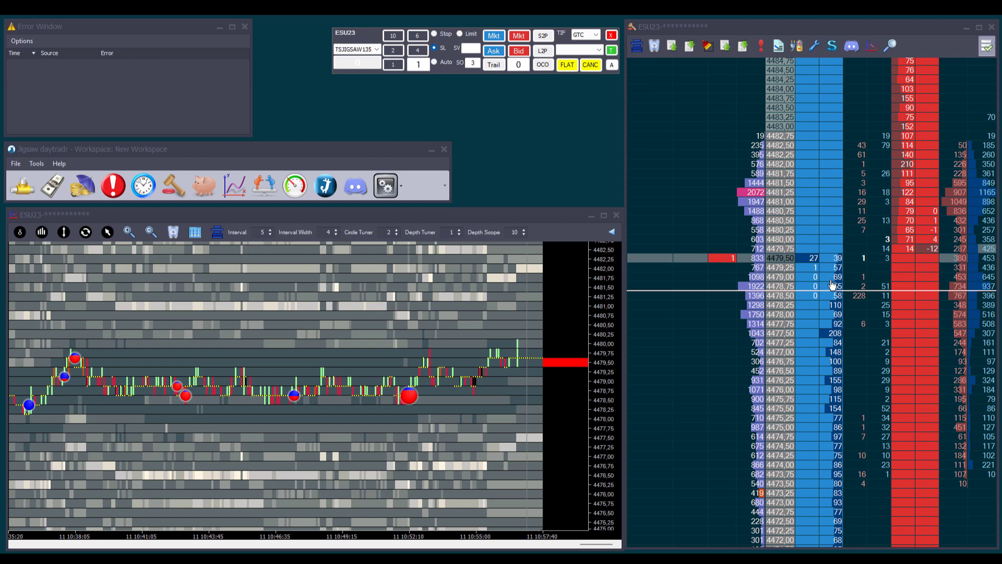
pyautogui.click(834, 340)
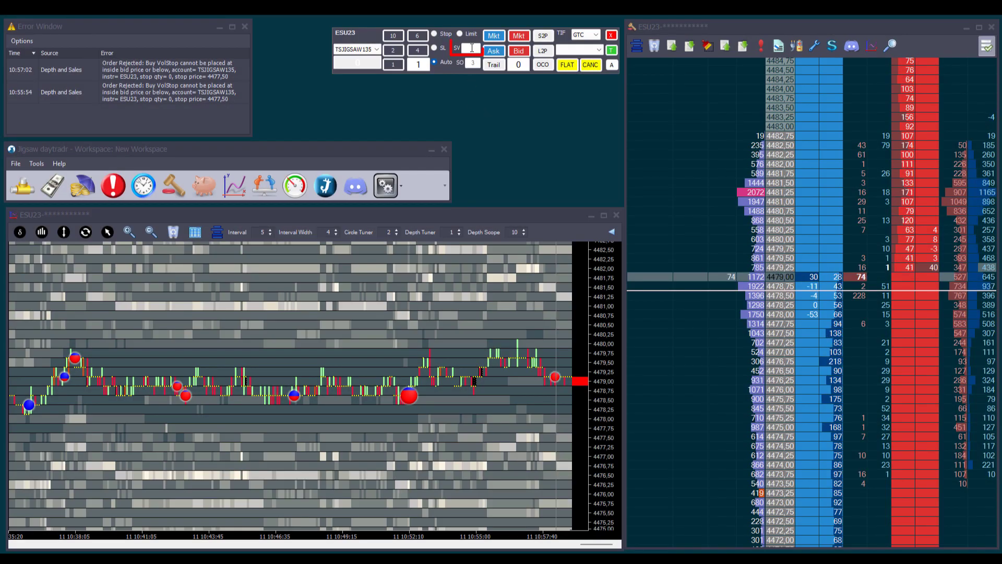
# Set the SV stop volume to 20 and select the Stop order type
pyautogui.write('20')
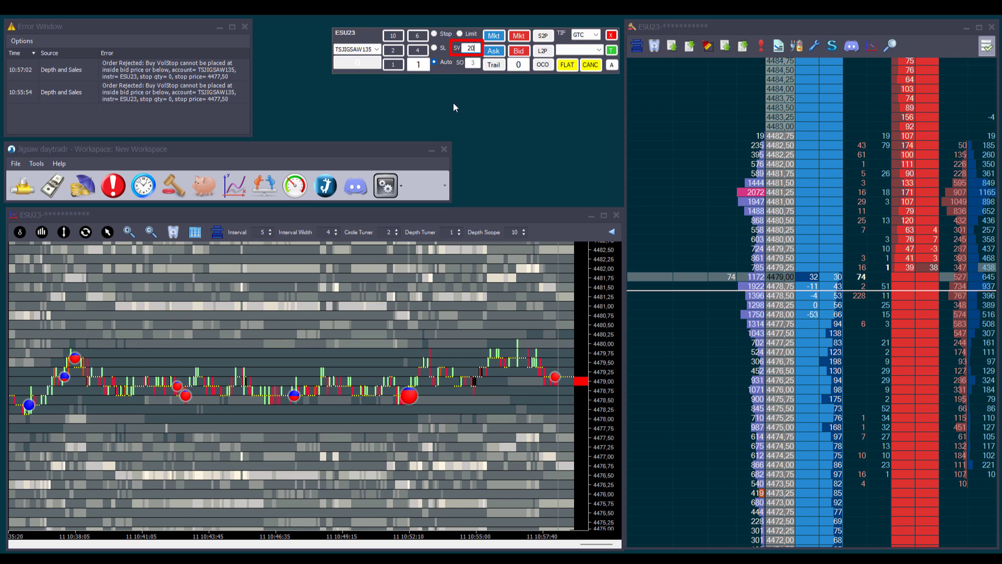
pyautogui.click(433, 33)
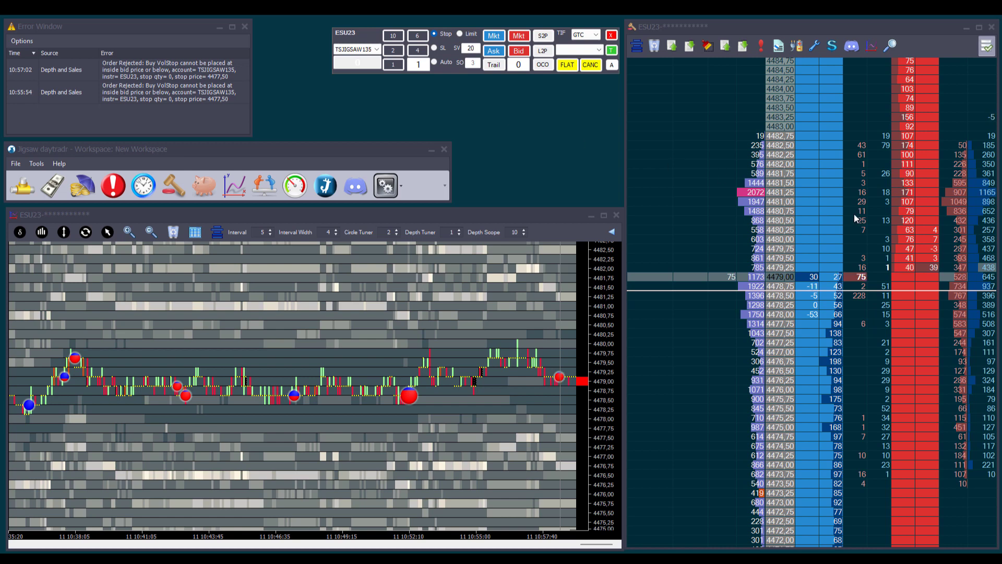
# Place and cancel one-contract volume stops to buy at 4482,25 and sell at 4476,50, and try a buy stop at 4476,25
pyautogui.click(827, 162)
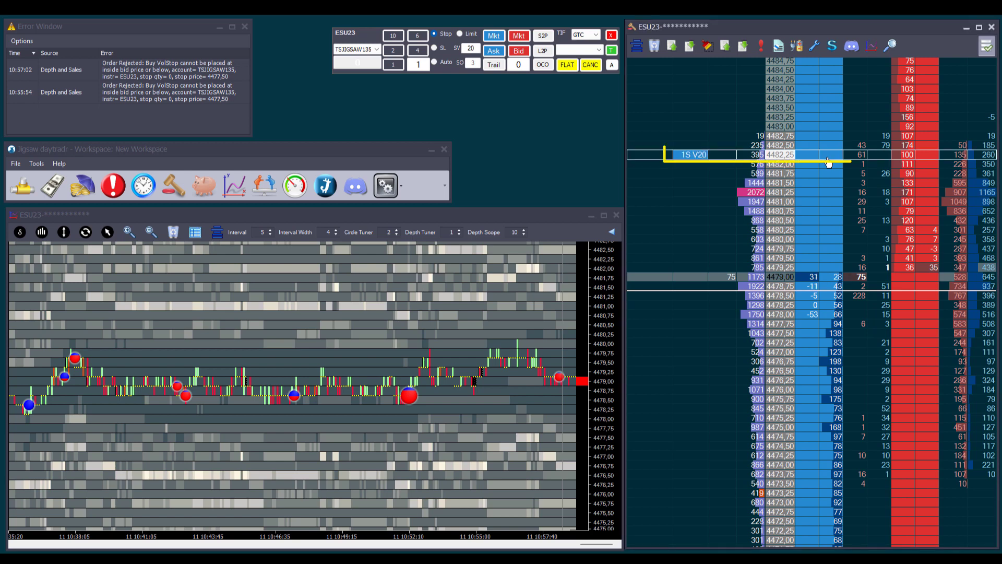
pyautogui.click(905, 375)
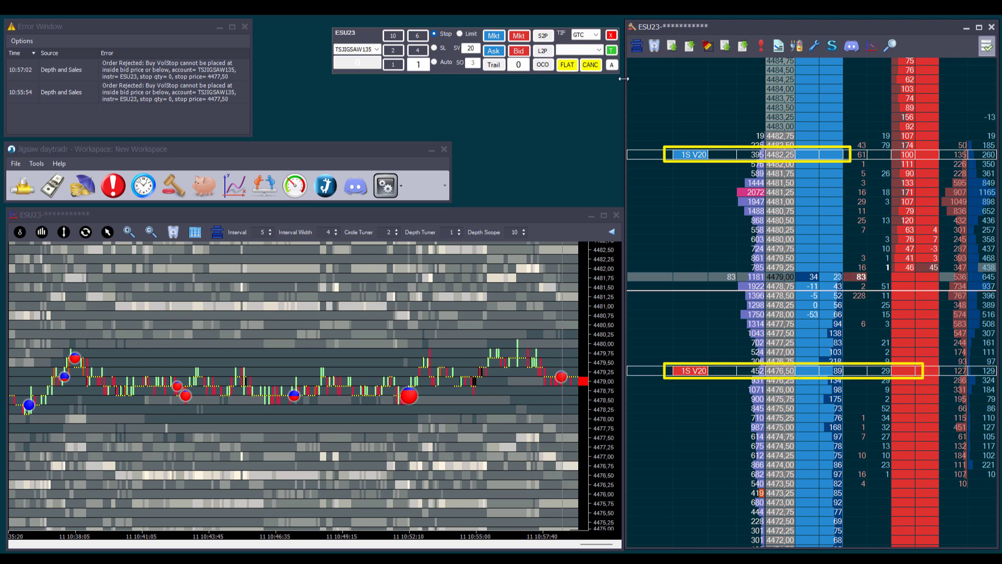
pyautogui.click(590, 64)
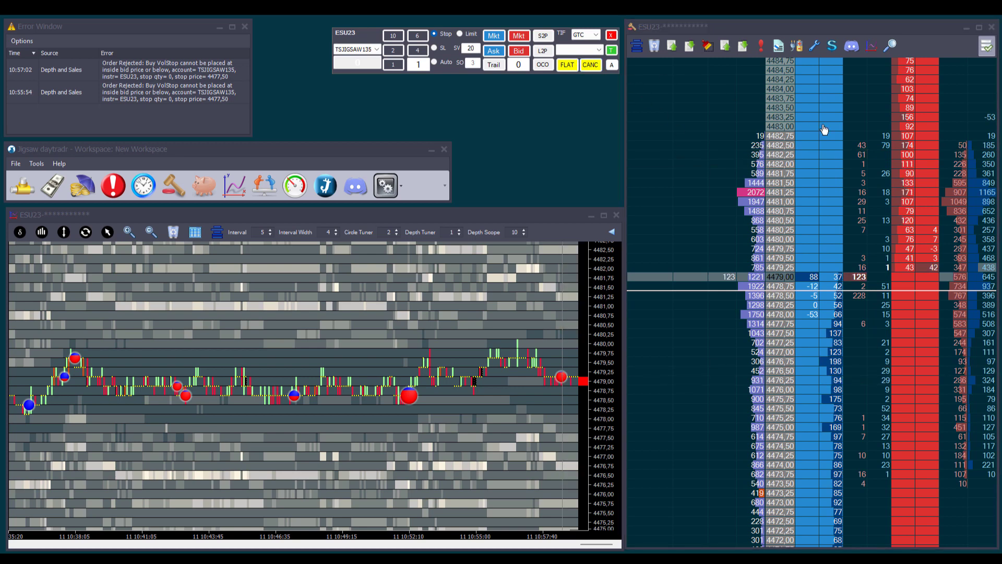
pyautogui.click(833, 380)
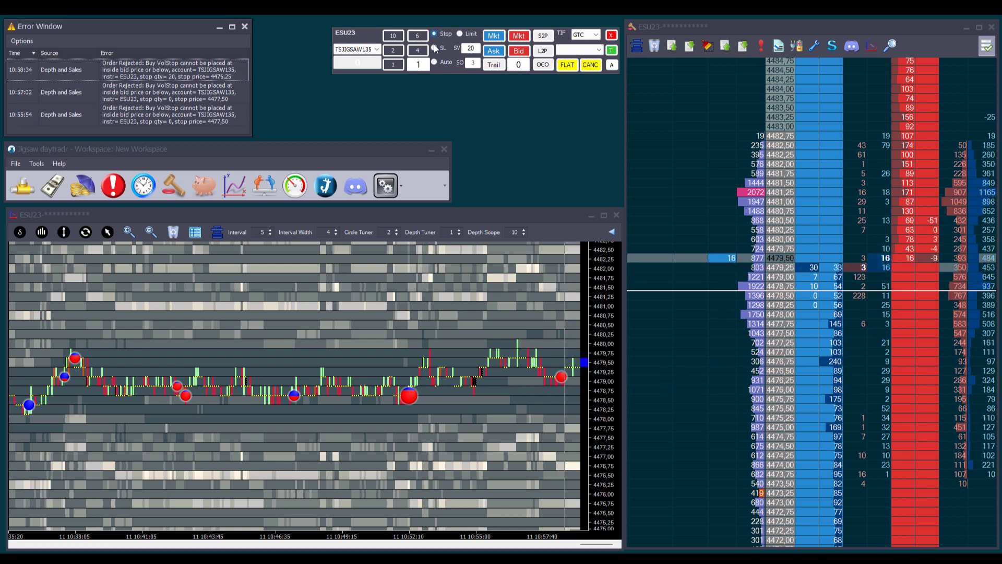
# Set the order type to Auto and place a one-contract buy stop at 4482,25 and a buy order below the market
pyautogui.moveTo(429, 56); pyautogui.dragTo(460, 67)
pyautogui.click(434, 62)
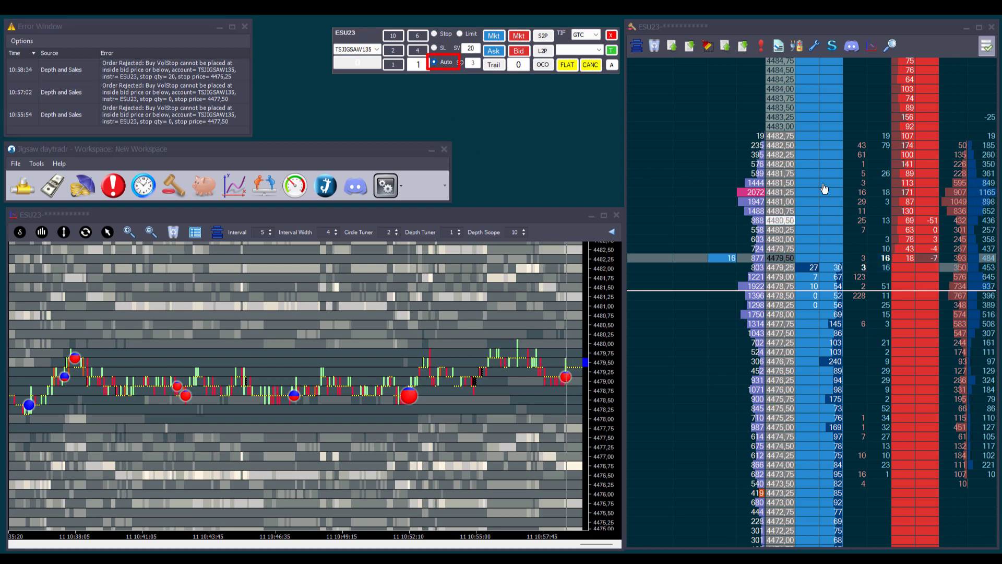
pyautogui.click(709, 155)
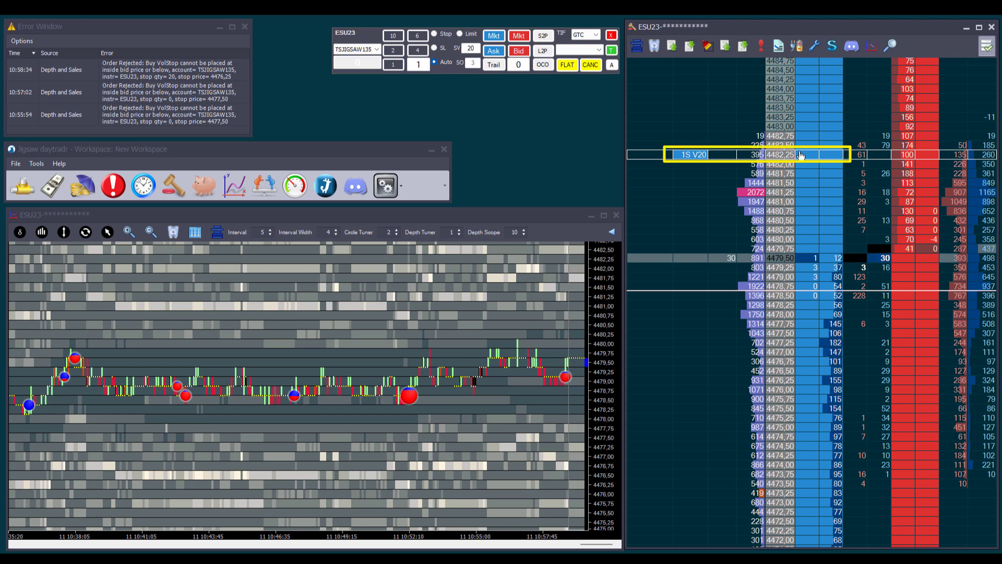
pyautogui.click(833, 352)
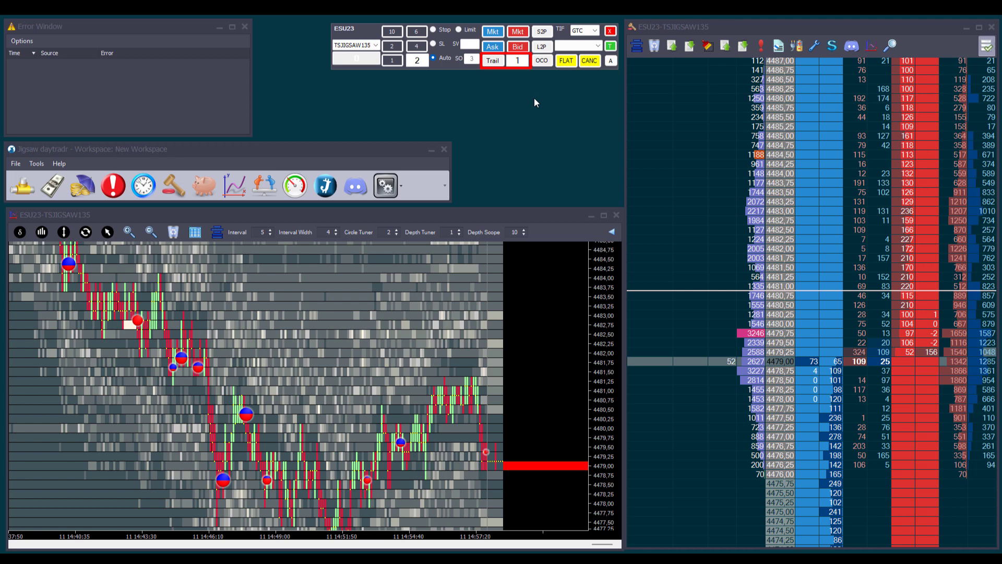
# Enable the trailing stop and set its trail value to 8
pyautogui.click(492, 61)
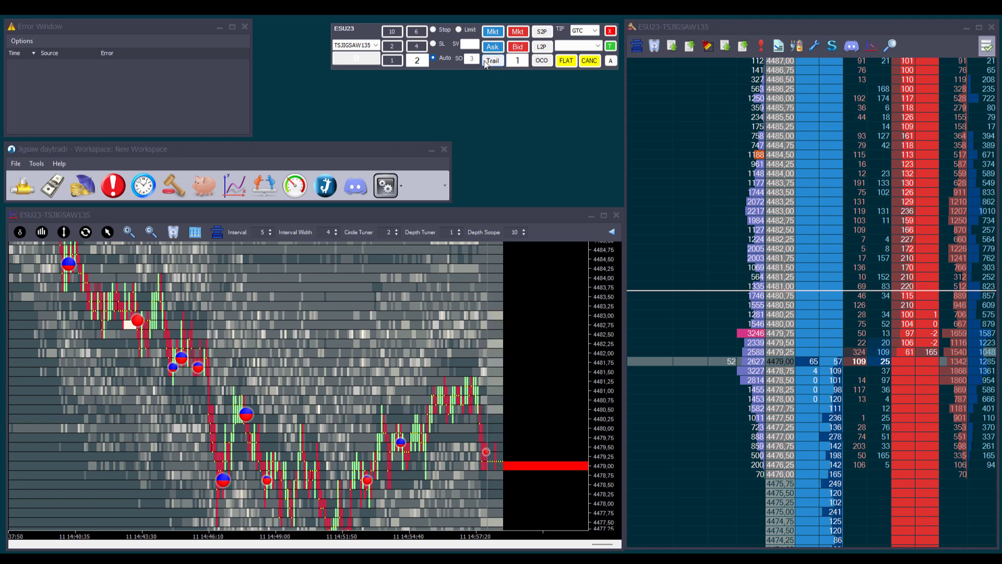
pyautogui.click(527, 65)
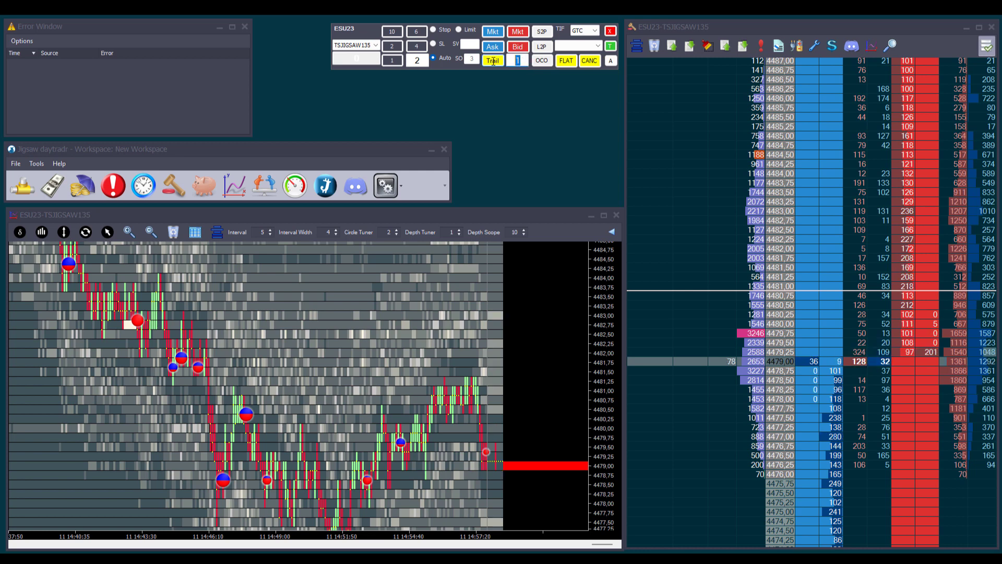
pyautogui.write('8')
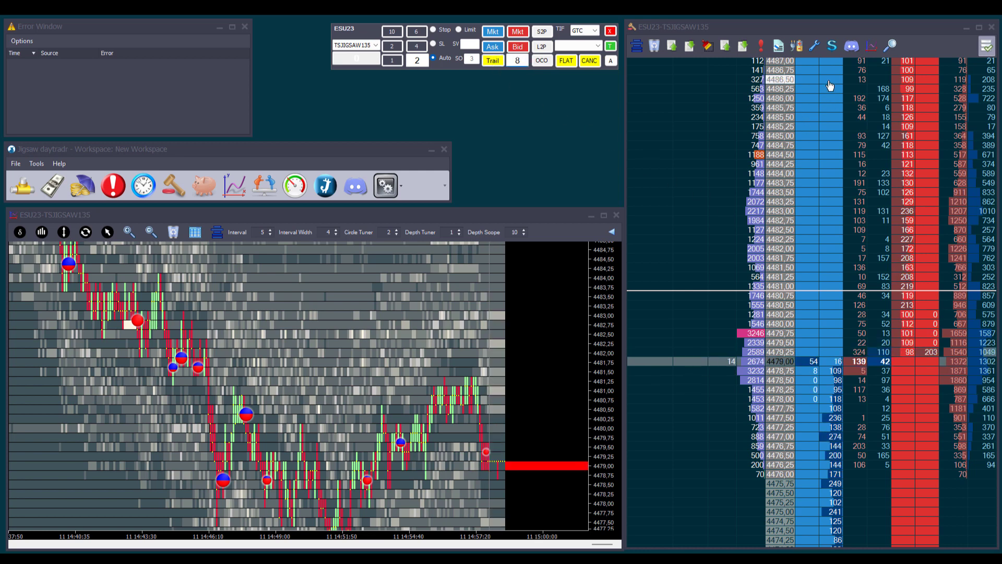
# Place and cancel a two-contract trailing buy stop above the market, and place a two-contract trailing sell limit above the market
pyautogui.click(871, 148)
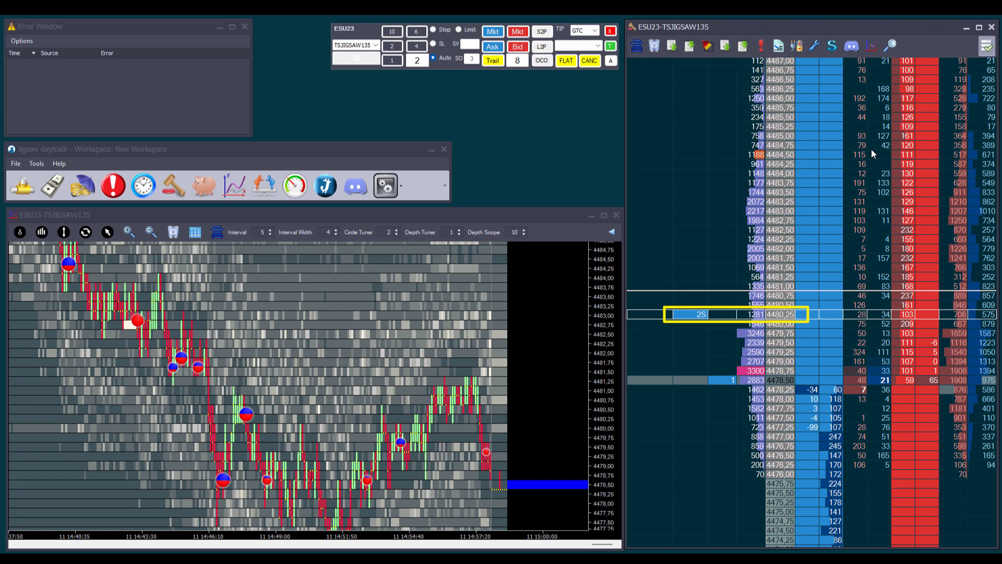
pyautogui.moveTo(701, 315); pyautogui.dragTo(695, 324)
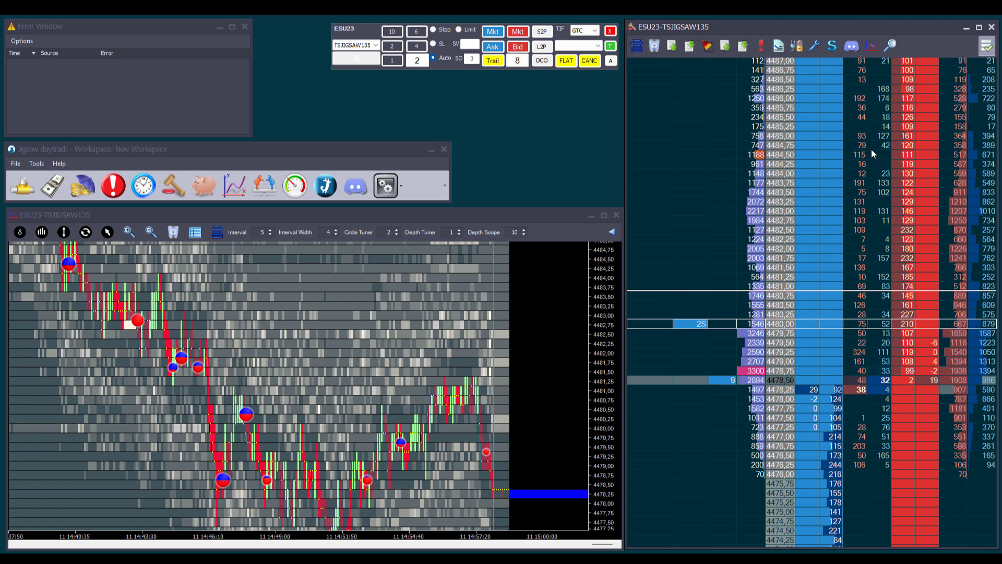
pyautogui.click(694, 326)
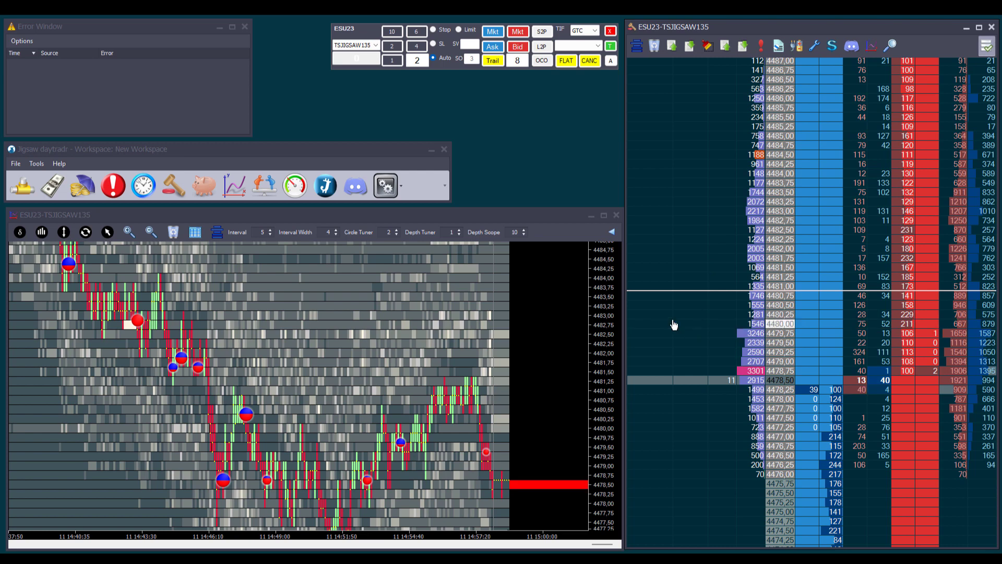
pyautogui.click(907, 90)
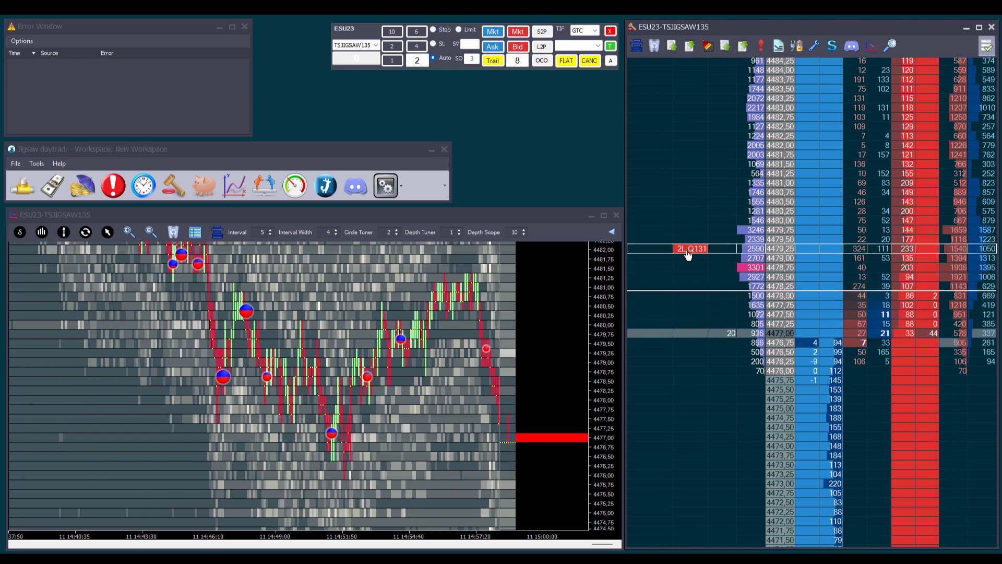
# Replace the trailing sell limit with a two-contract trailing buy stop-limit order above the market, using the SL order type
pyautogui.click(434, 44)
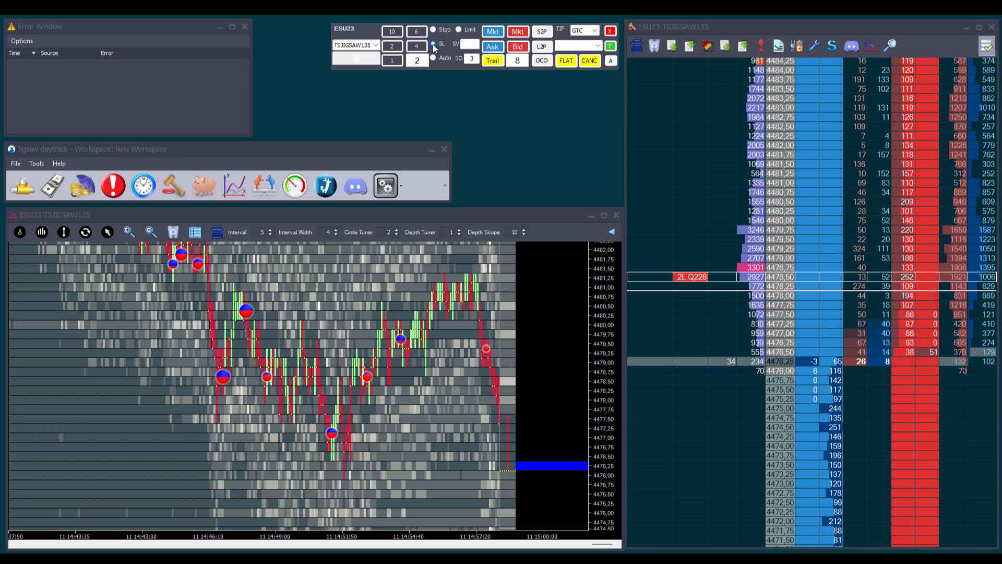
pyautogui.click(702, 288)
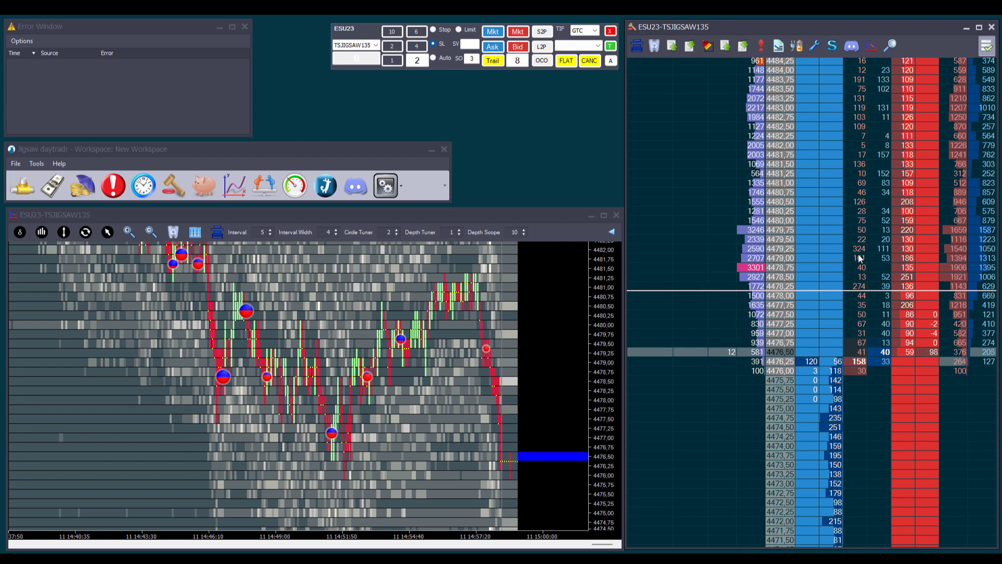
pyautogui.click(694, 107)
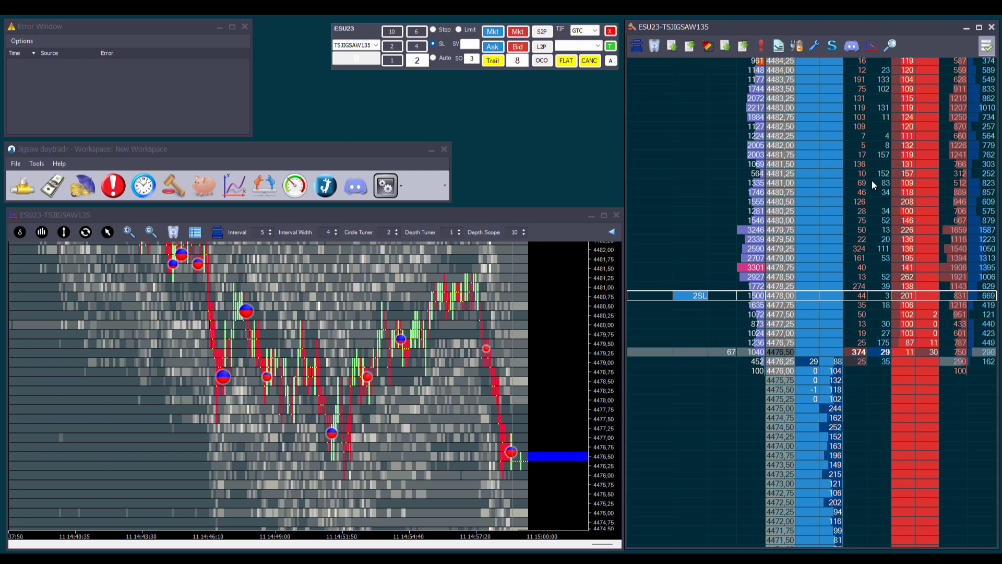
# Replace the stop-limit with a two-contract trailing buy volume stop, using the Auto order type and an SV of 20
pyautogui.click(439, 58)
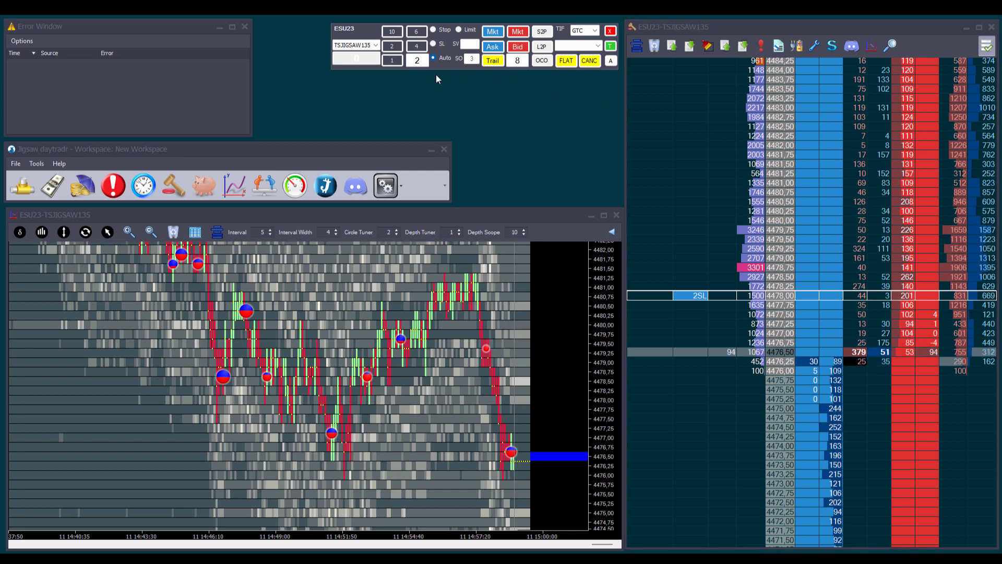
pyautogui.click(472, 43)
pyautogui.write('20')
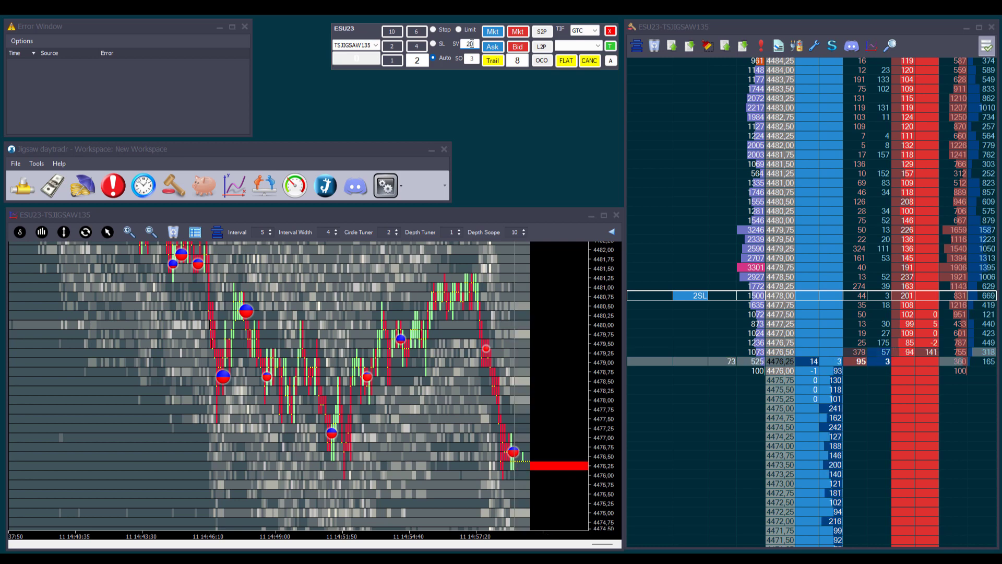
pyautogui.click(703, 296)
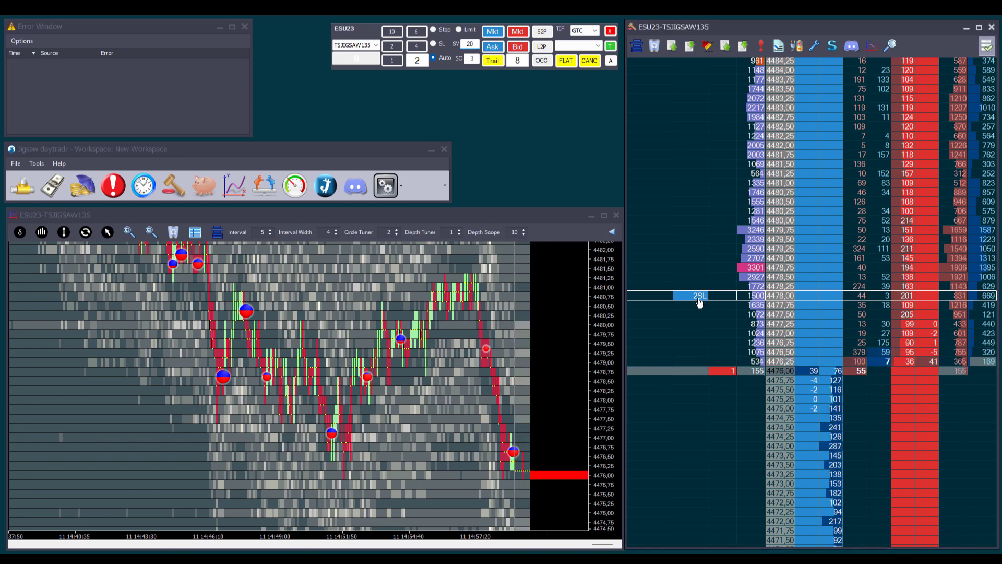
pyautogui.click(699, 301)
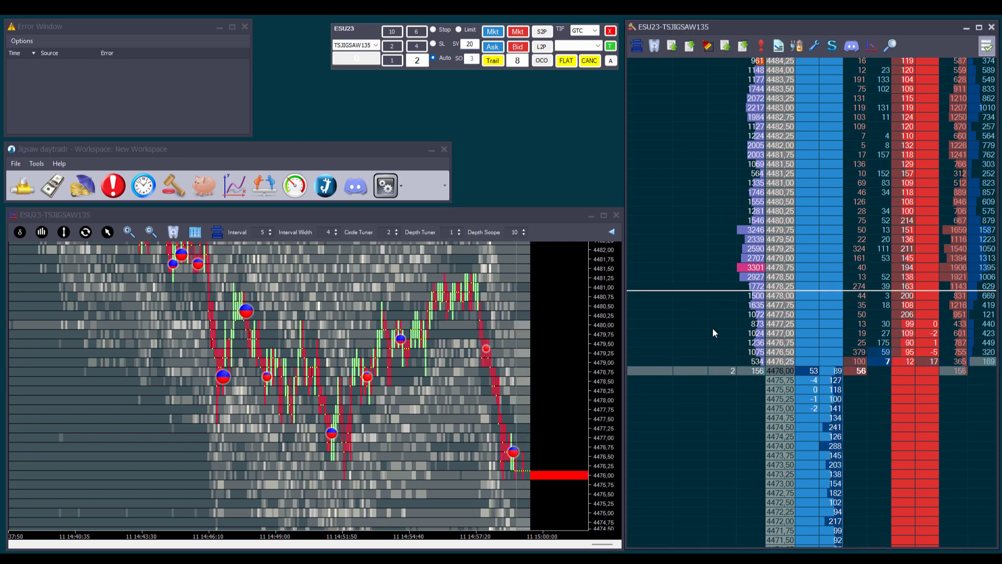
pyautogui.click(828, 106)
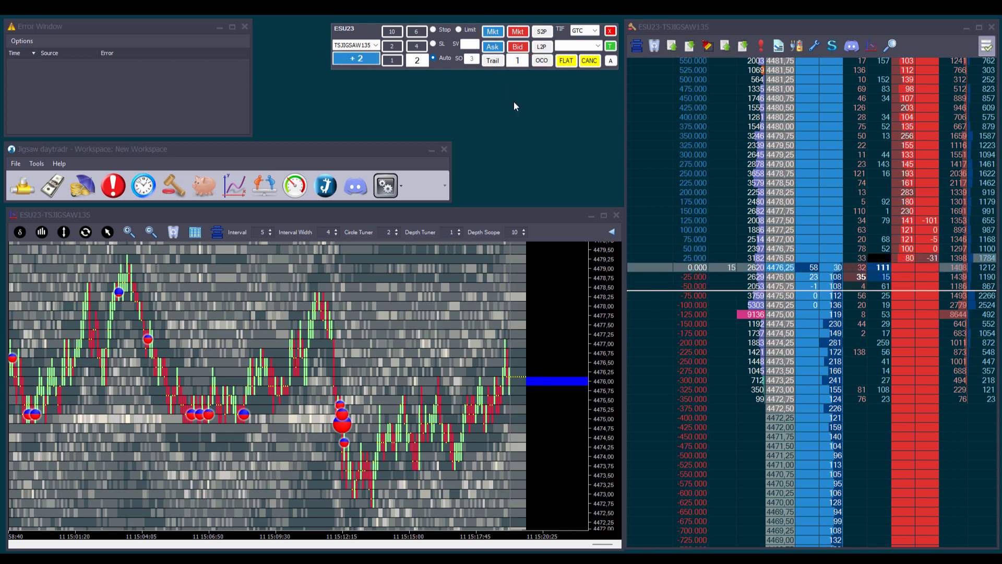
# Enable OCO and bracket the two-contract long position with sell exit orders on the price ladder
pyautogui.click(543, 61)
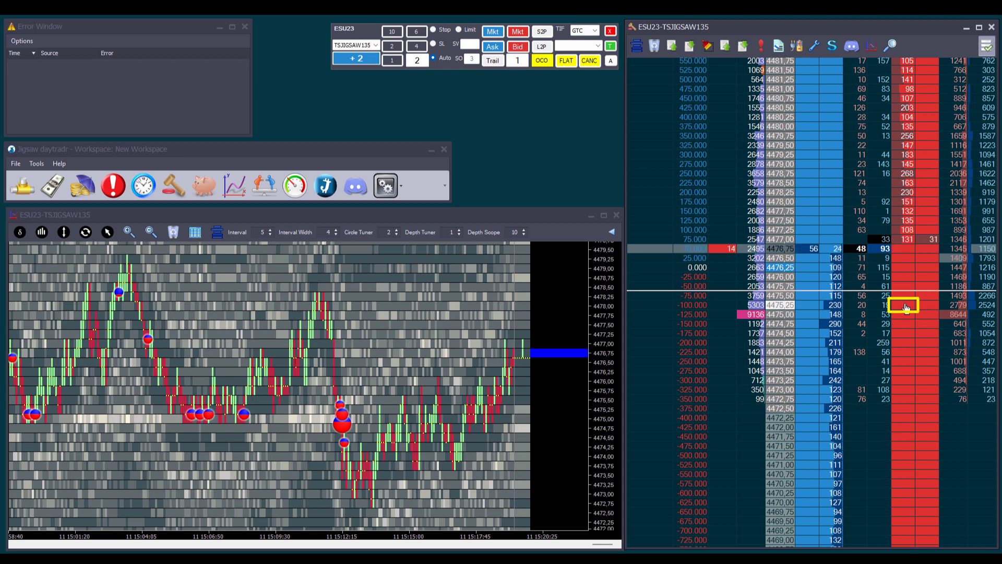
pyautogui.click(908, 223)
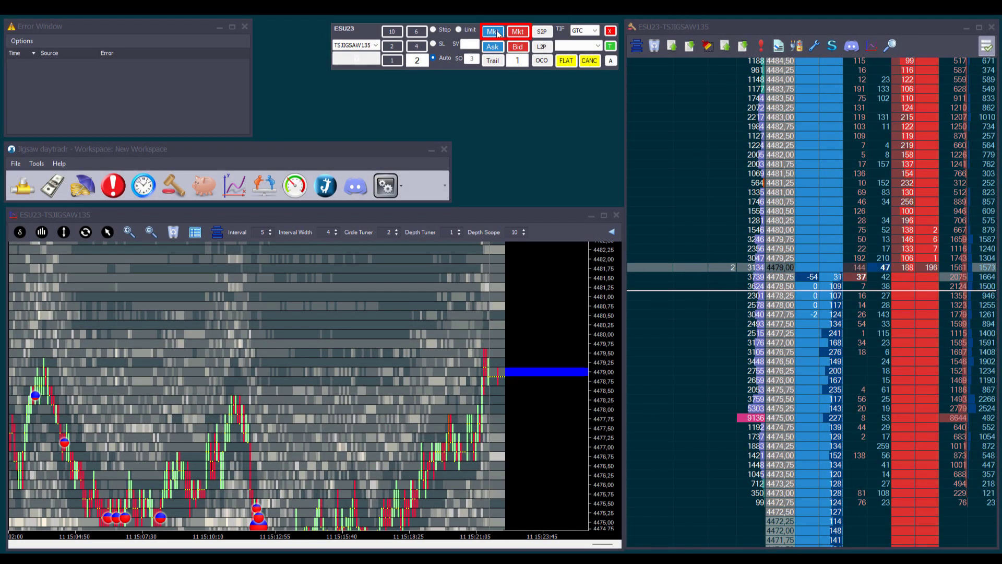
# Buy two contracts at market and sell two at market, flattening the position after each trade
pyautogui.click(497, 33)
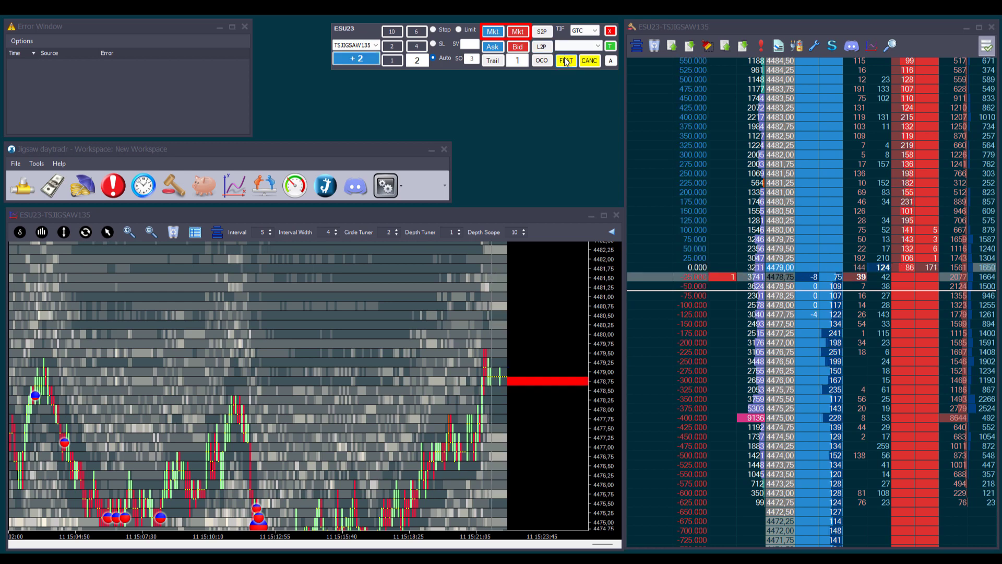
pyautogui.click(522, 36)
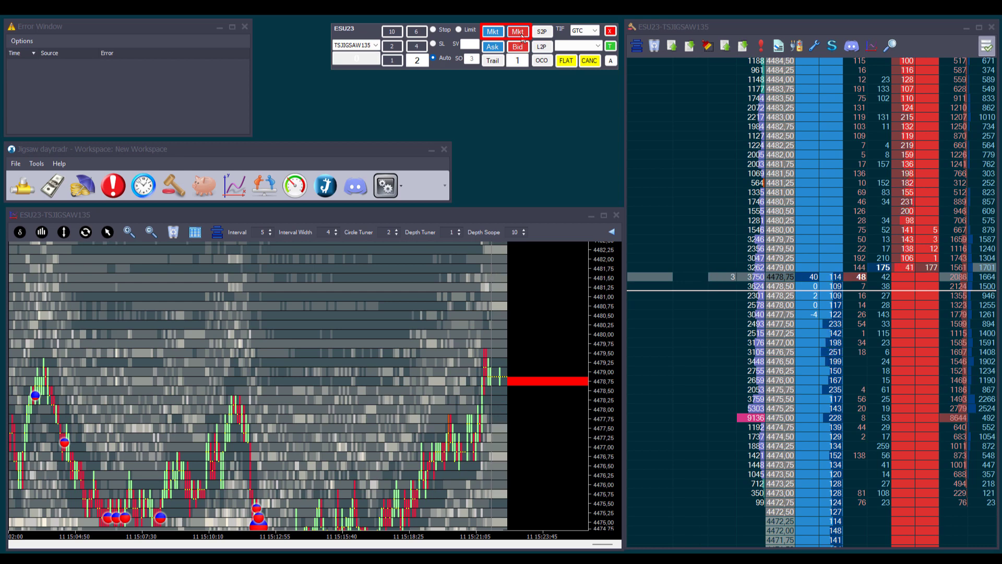
pyautogui.click(523, 35)
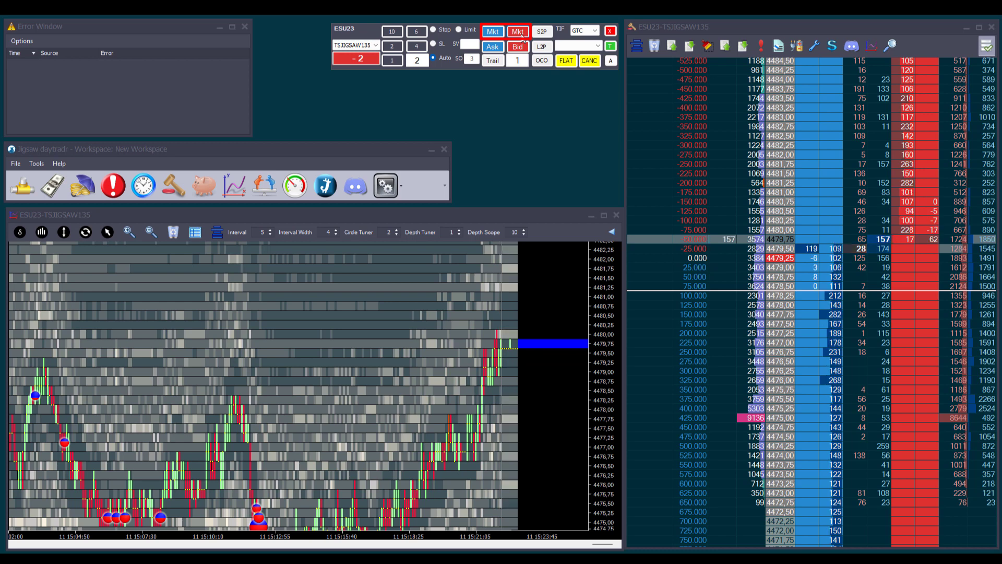
pyautogui.click(563, 61)
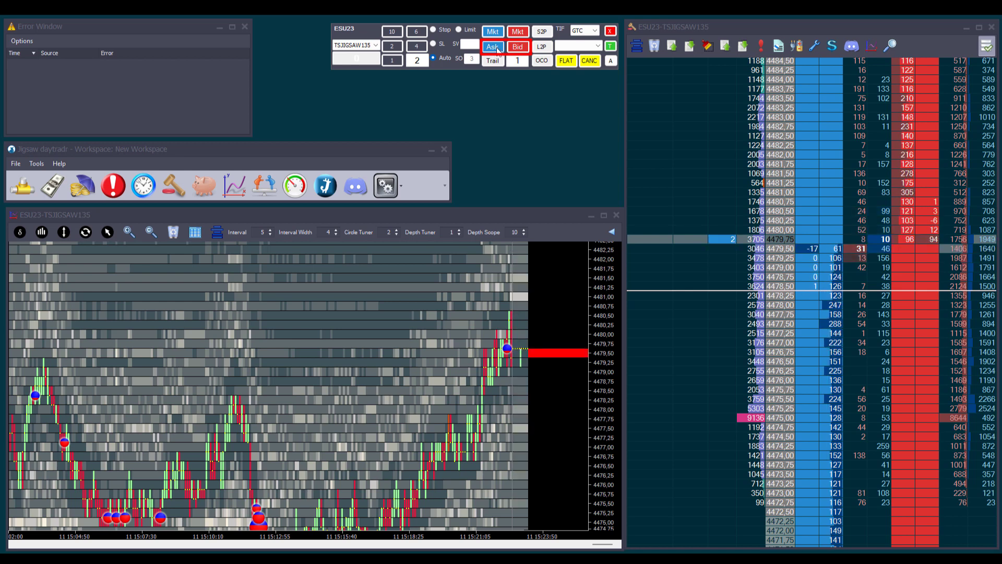
# Buy two contracts at the ask, flatten the position, and sell two contracts at the bid
pyautogui.click(493, 47)
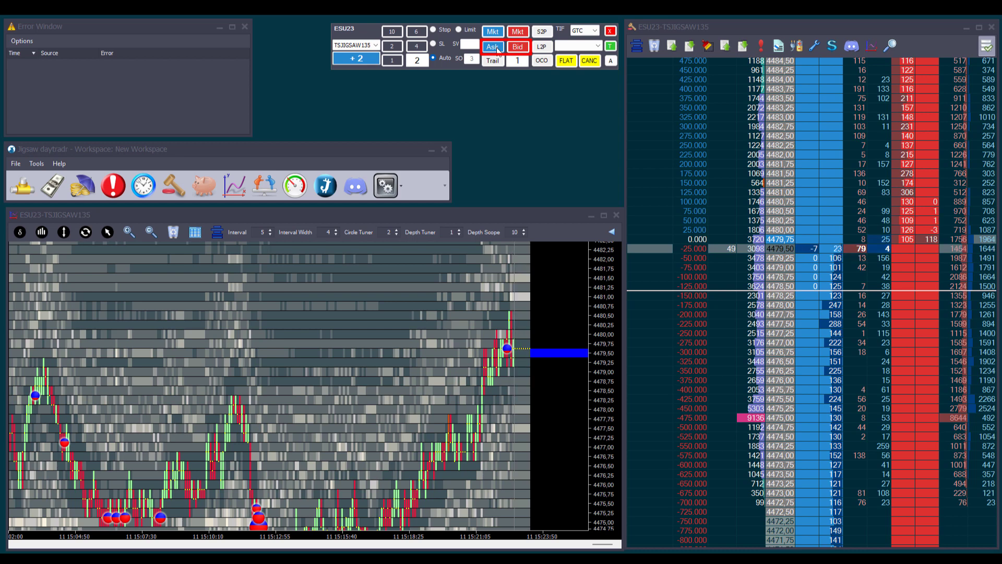
pyautogui.click(567, 61)
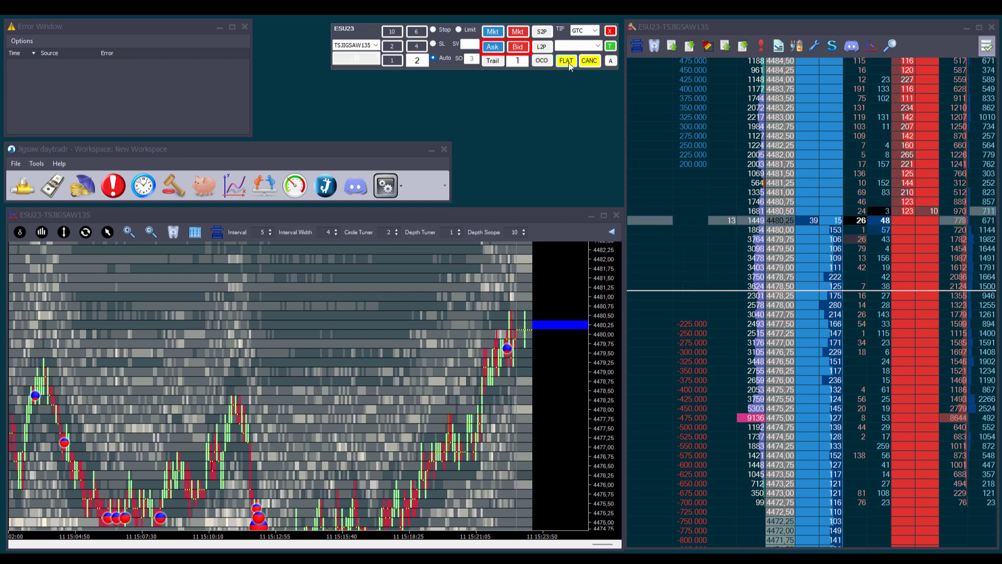
pyautogui.click(514, 48)
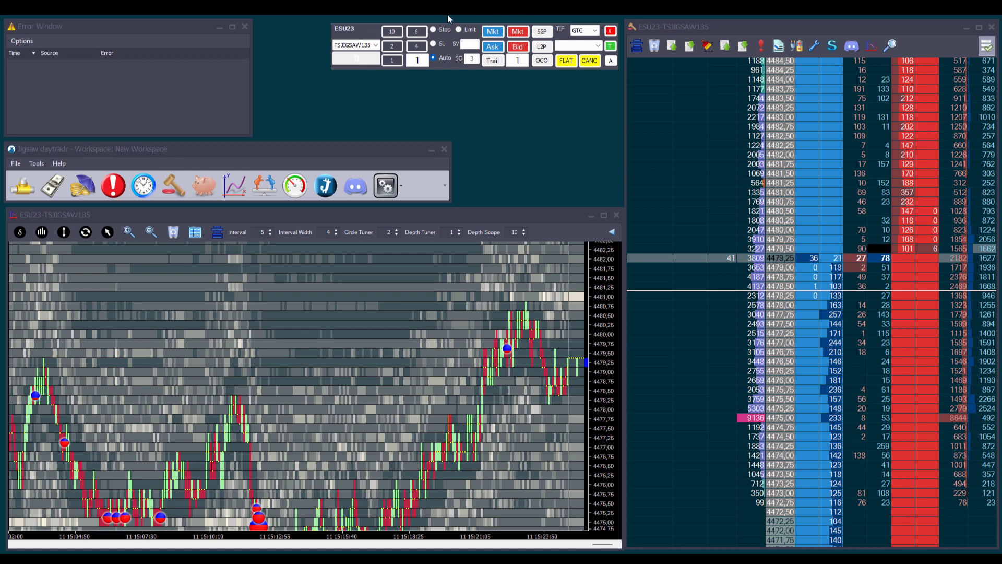
# Set the order quantity to 4 and buy four contracts at market
pyautogui.click(417, 46)
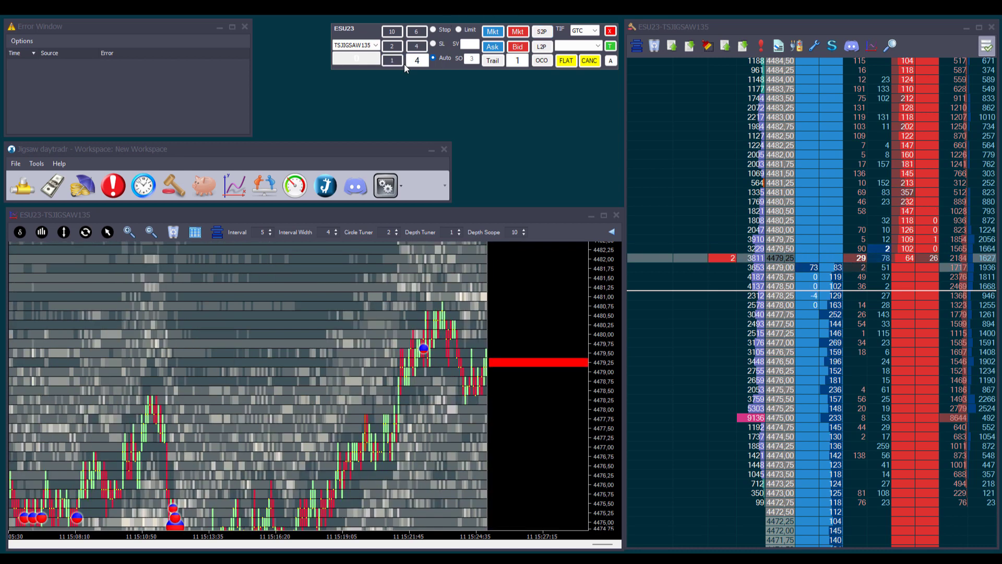
pyautogui.click(493, 32)
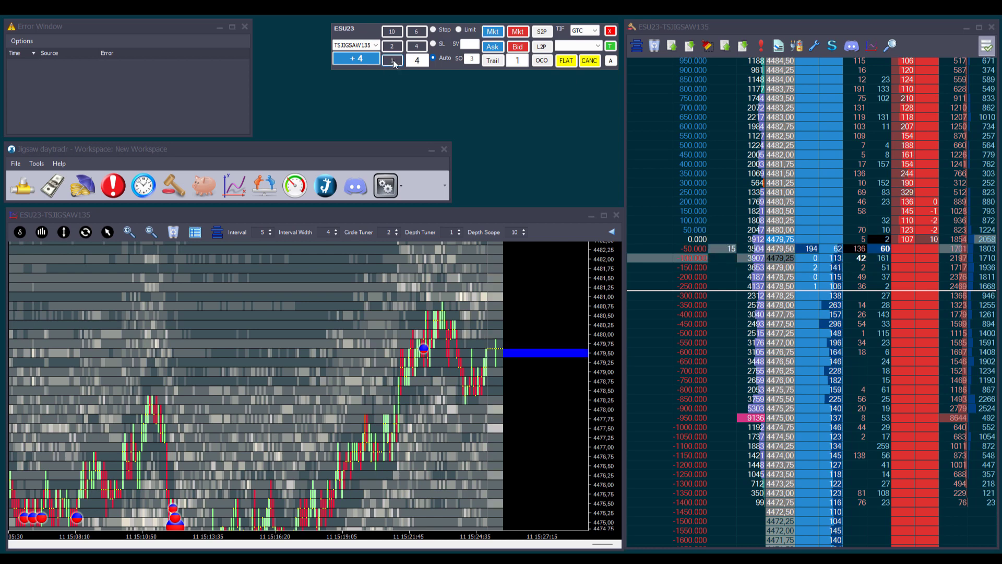
# Set the quantity to 1 and place one-contract sell limits at 4482,50, 4483,25, 4484,00 and 4484,75
pyautogui.scroll(5, 858, 261)
pyautogui.scroll(5, 859, 261)
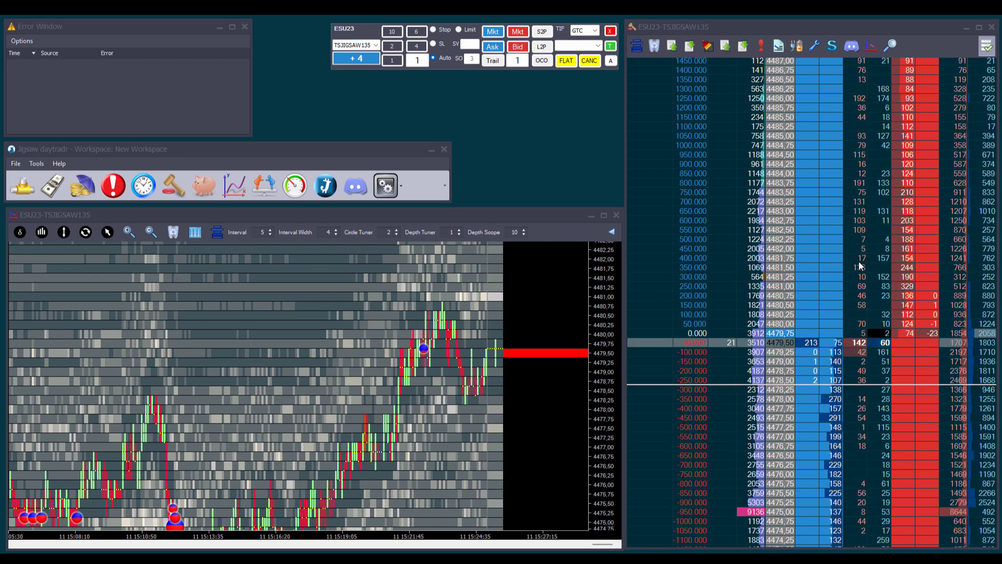
pyautogui.click(907, 230)
pyautogui.click(907, 203)
pyautogui.click(907, 173)
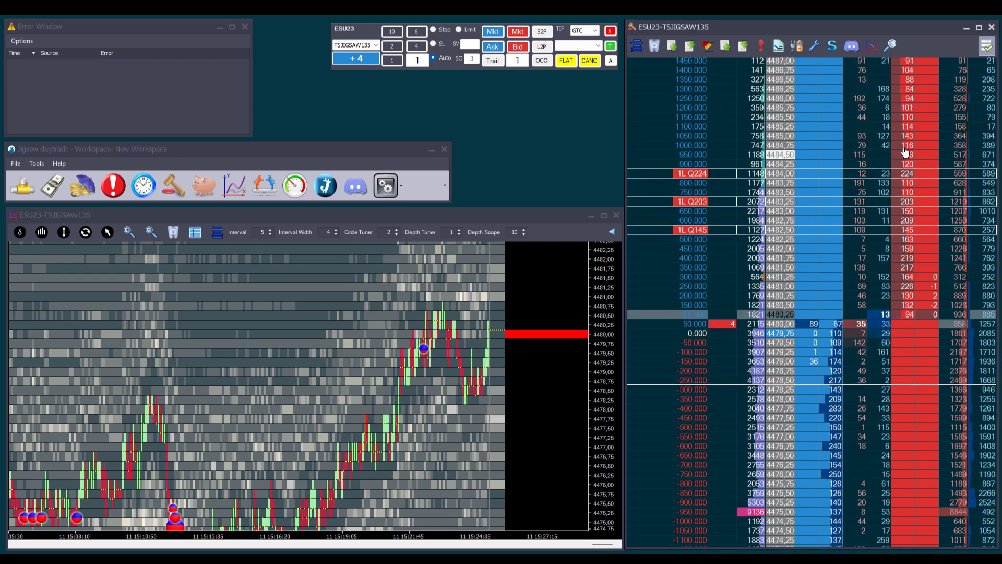
pyautogui.click(907, 146)
# Place one-contract sell stops at 4476,75, 4476,25, 4475,75 and 4475,00 below the market
pyautogui.click(907, 446)
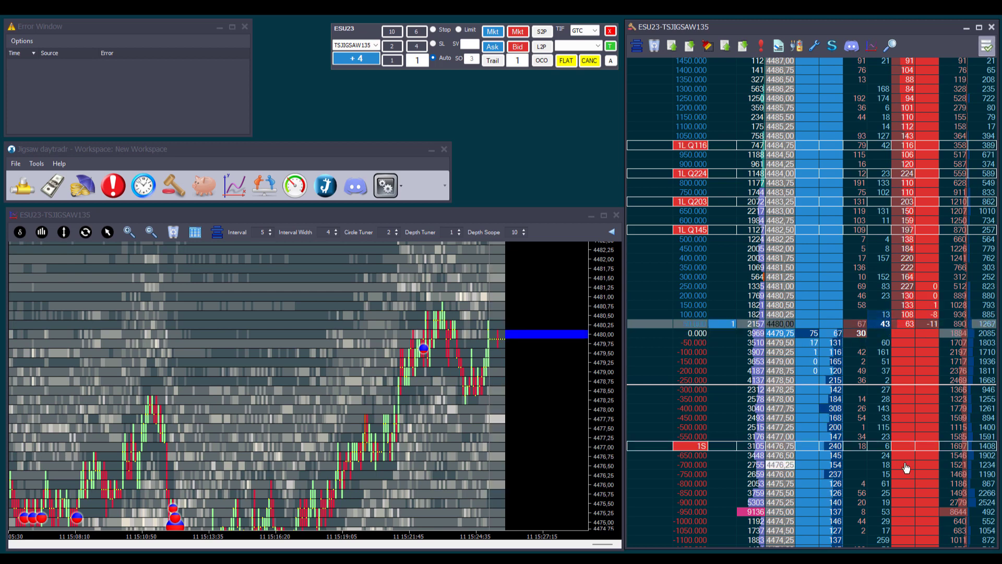
pyautogui.click(907, 464)
pyautogui.click(906, 483)
pyautogui.click(907, 511)
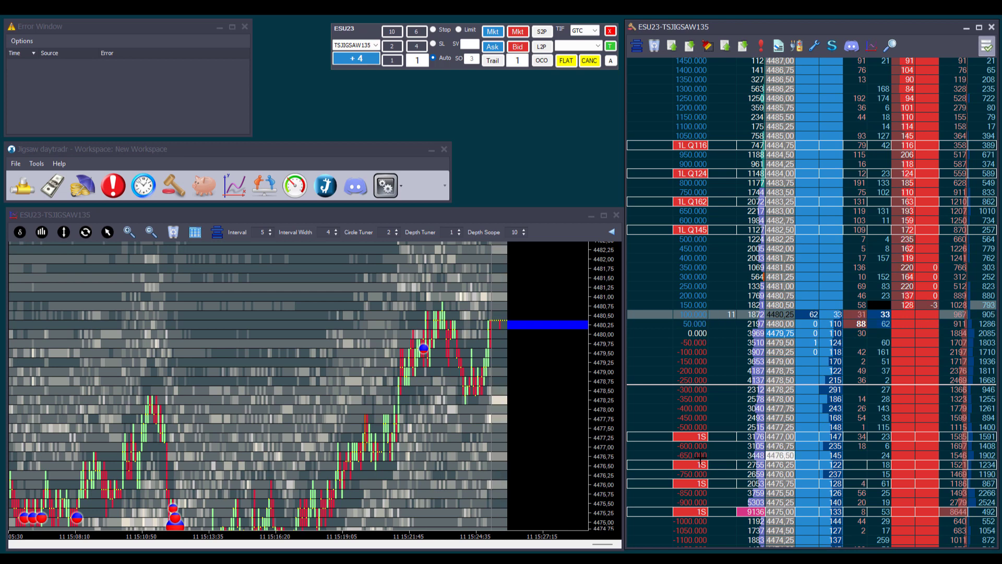
# Move the three lowest sell limits down to 4482,25, 4483,00 and 4483,75
pyautogui.moveTo(692, 229); pyautogui.dragTo(692, 239)
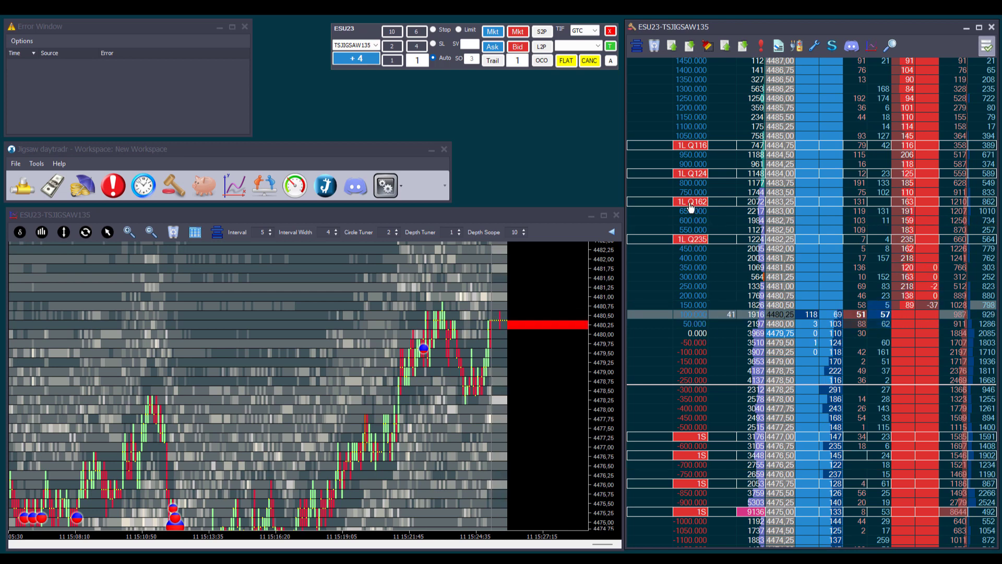
pyautogui.moveTo(689, 201); pyautogui.dragTo(688, 211)
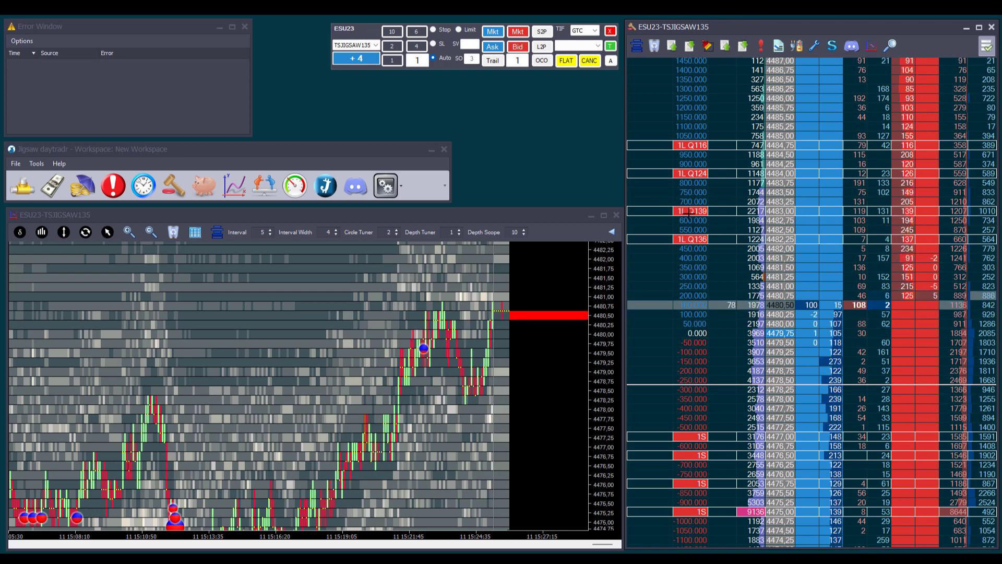
pyautogui.click(693, 183)
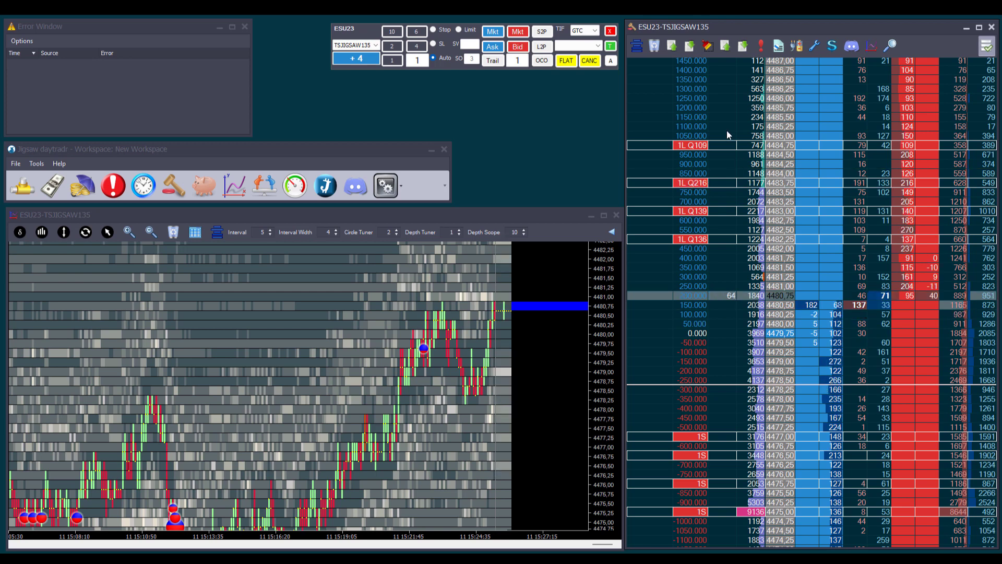
# Use L2P to move all the sell limits to the single price 4481,50
pyautogui.click(547, 48)
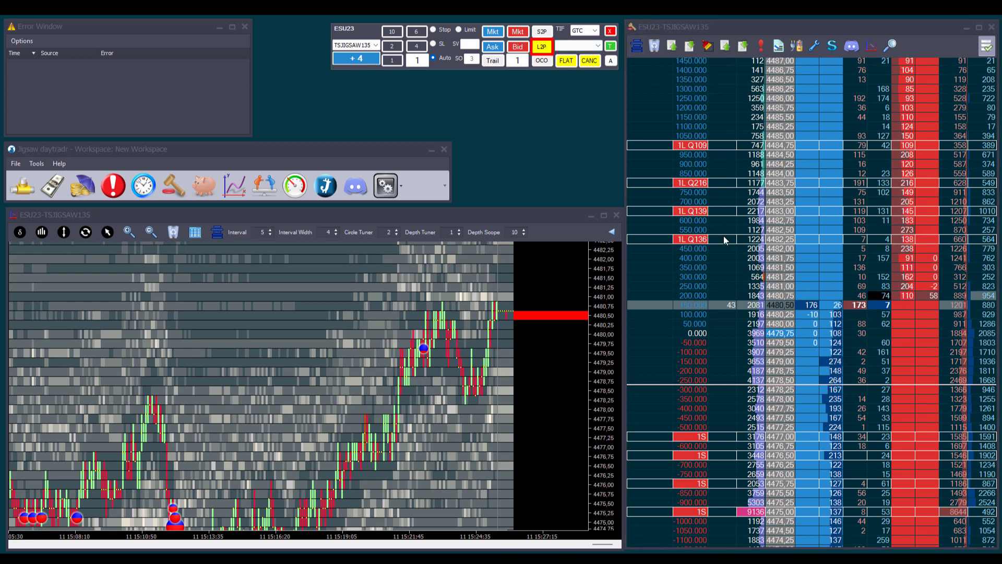
pyautogui.click(782, 268)
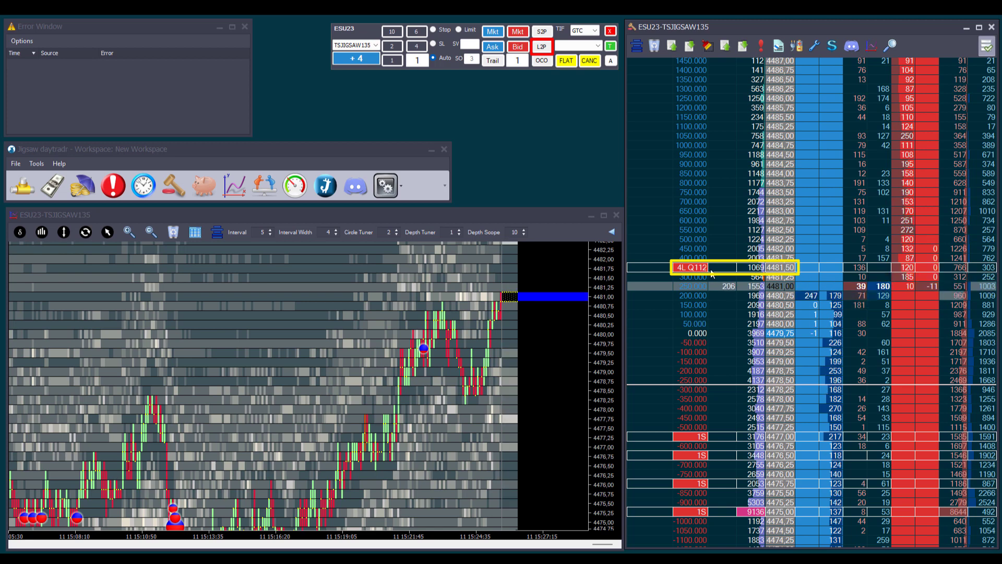
# Use S2P to move all the sell stops to the single price 4479,00
pyautogui.scroll(-5, 875, 293)
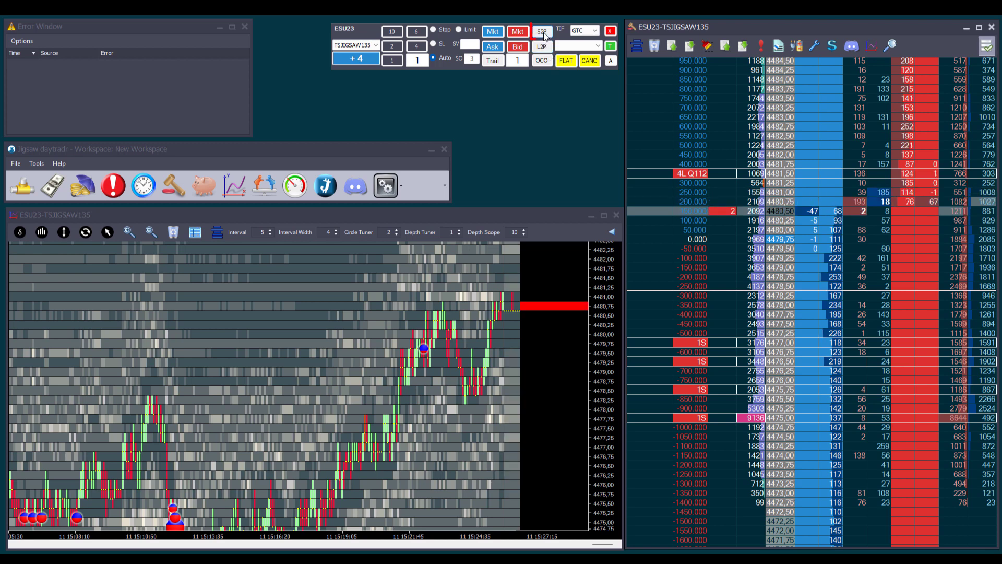
pyautogui.click(543, 32)
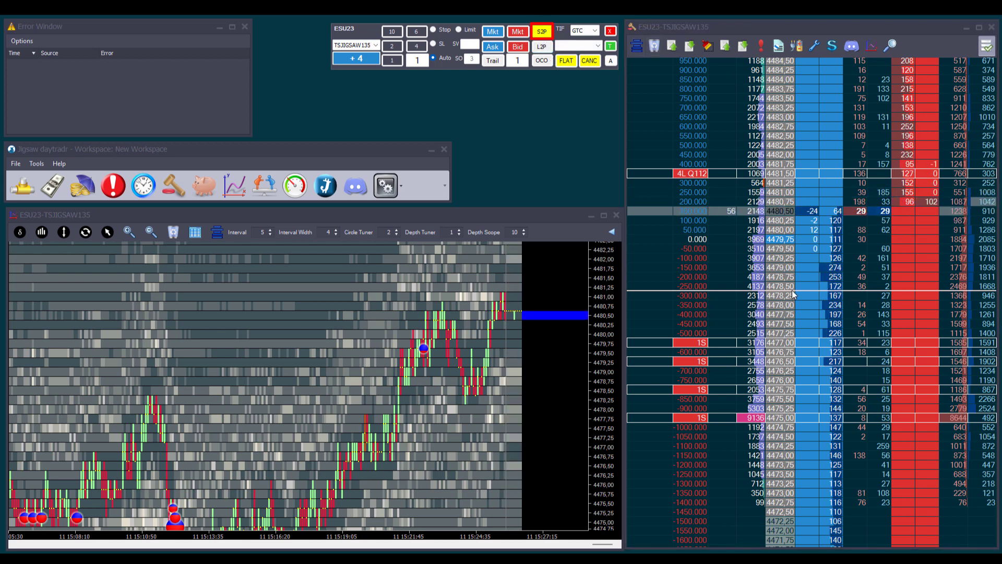
pyautogui.click(785, 267)
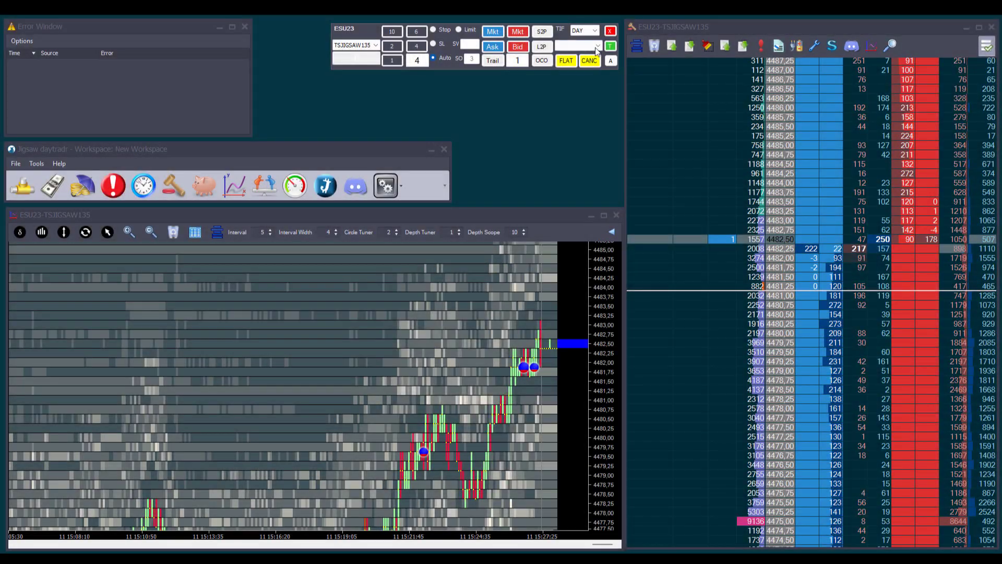
# Sell eight contracts at market with the "breakeven test" order strategy attached
pyautogui.click(598, 46)
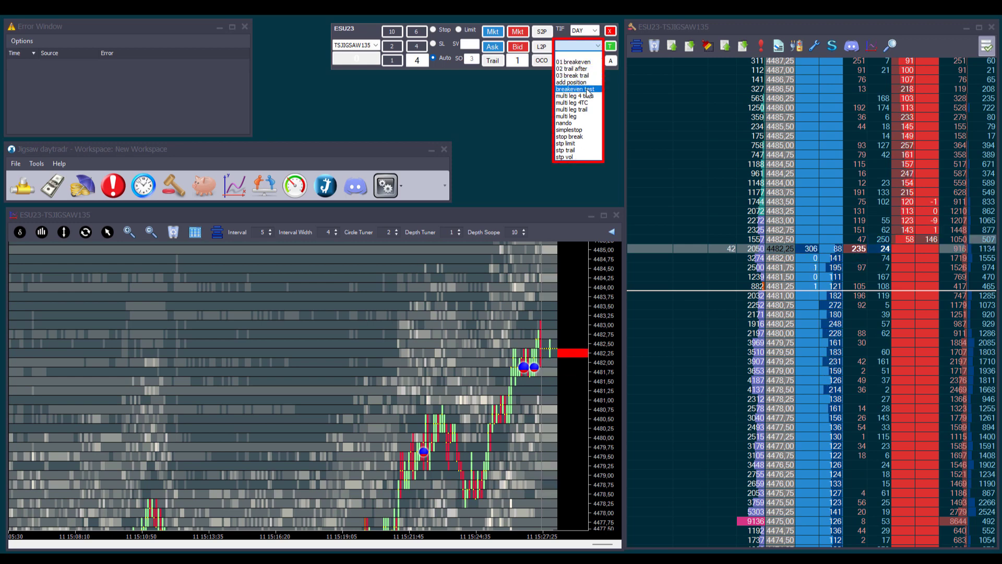
pyautogui.click(574, 89)
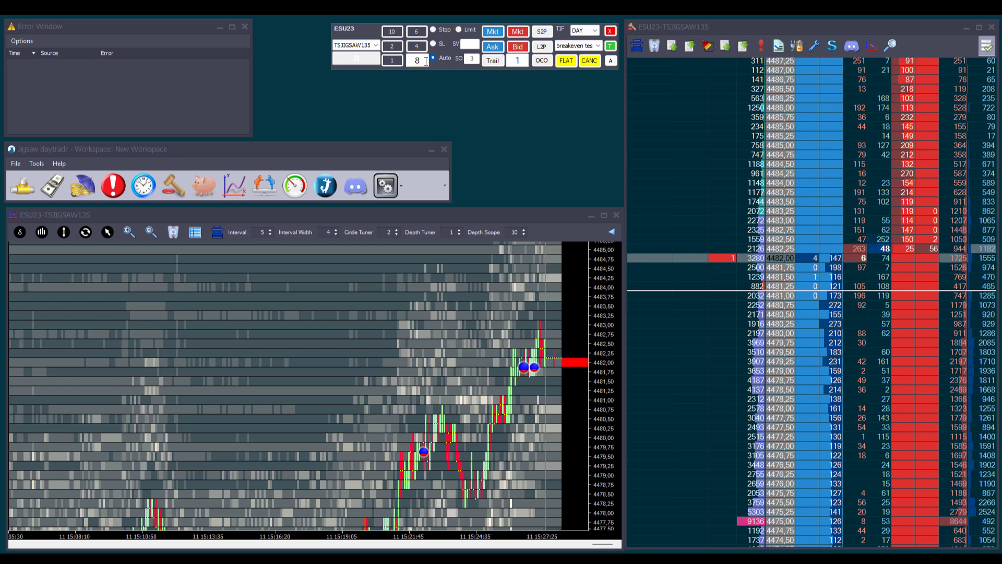
pyautogui.click(518, 31)
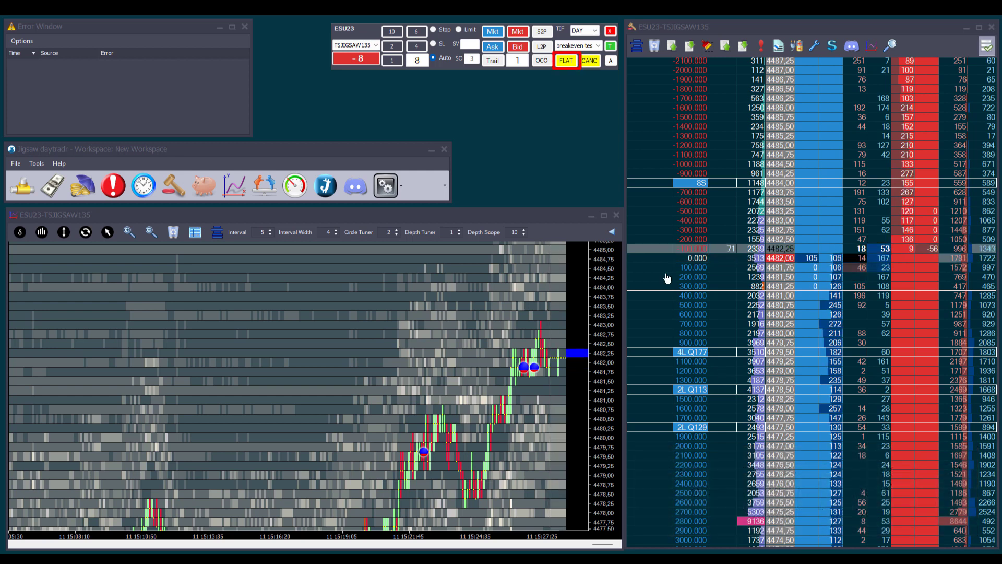
# Flatten the open short position and cancel all working orders
pyautogui.click(567, 61)
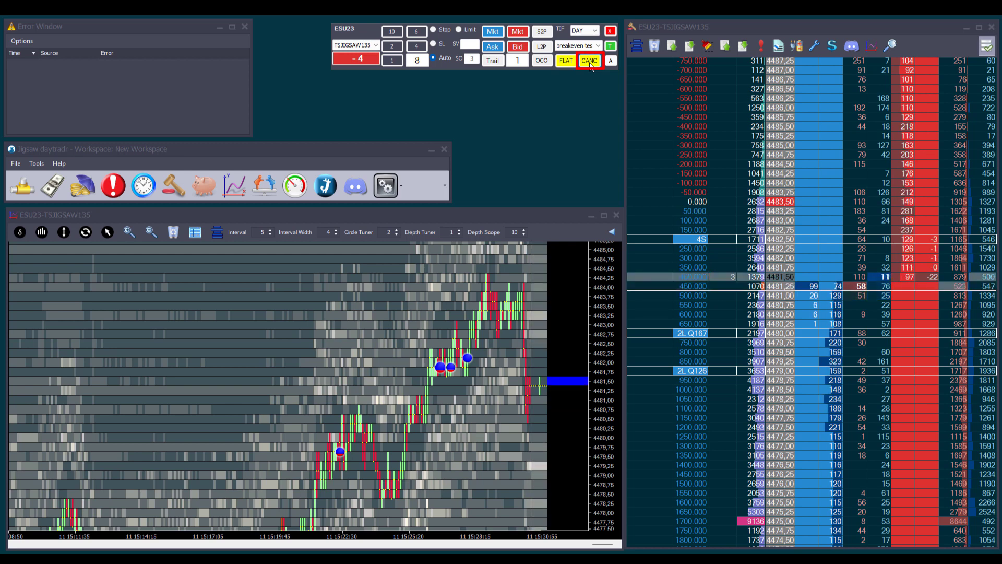
pyautogui.click(590, 62)
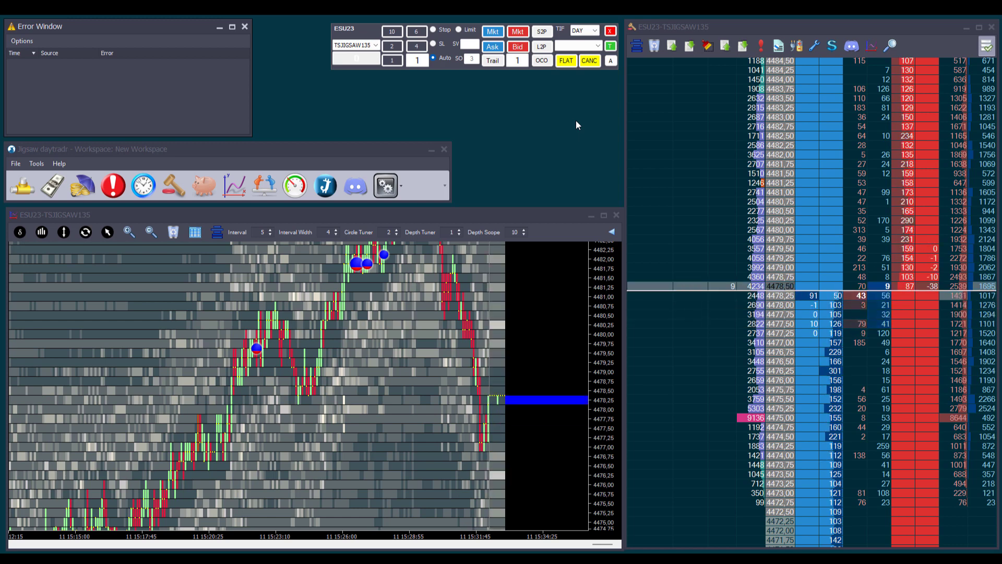
# In the Depth & Sales settings, assign the shortcut CNTRL B to the Buy Market Button function
pyautogui.click(816, 47)
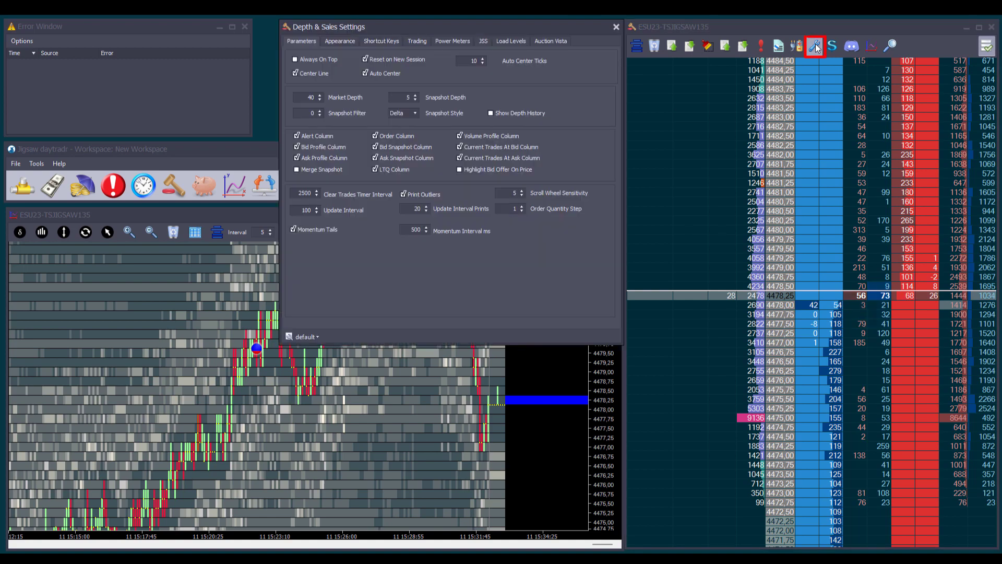
pyautogui.click(392, 45)
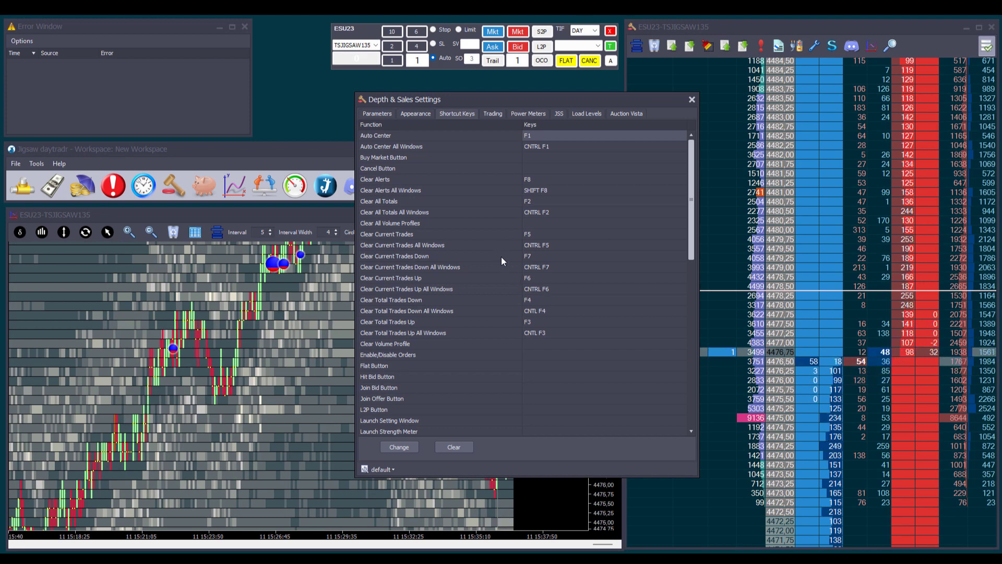
pyautogui.click(544, 158)
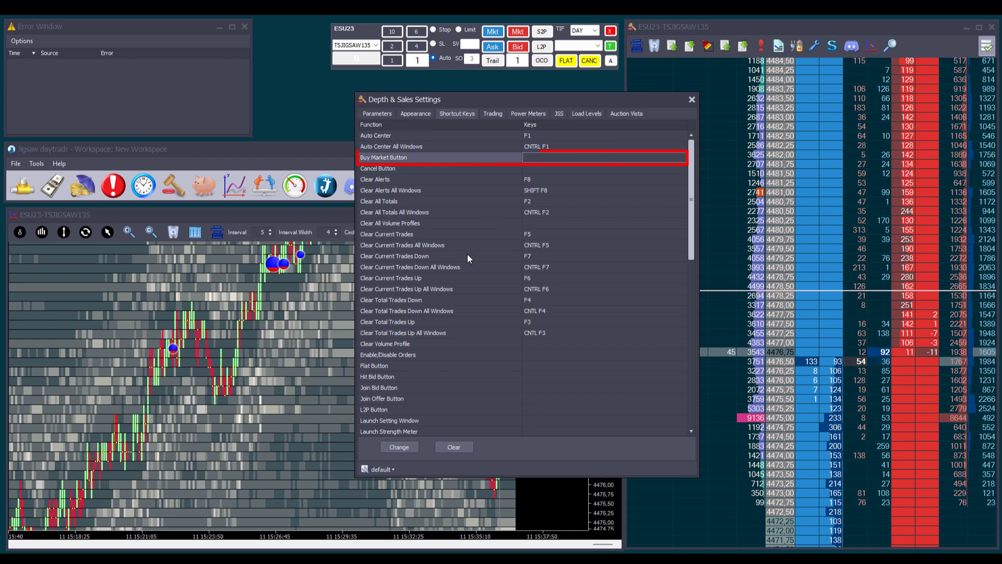
pyautogui.click(409, 447)
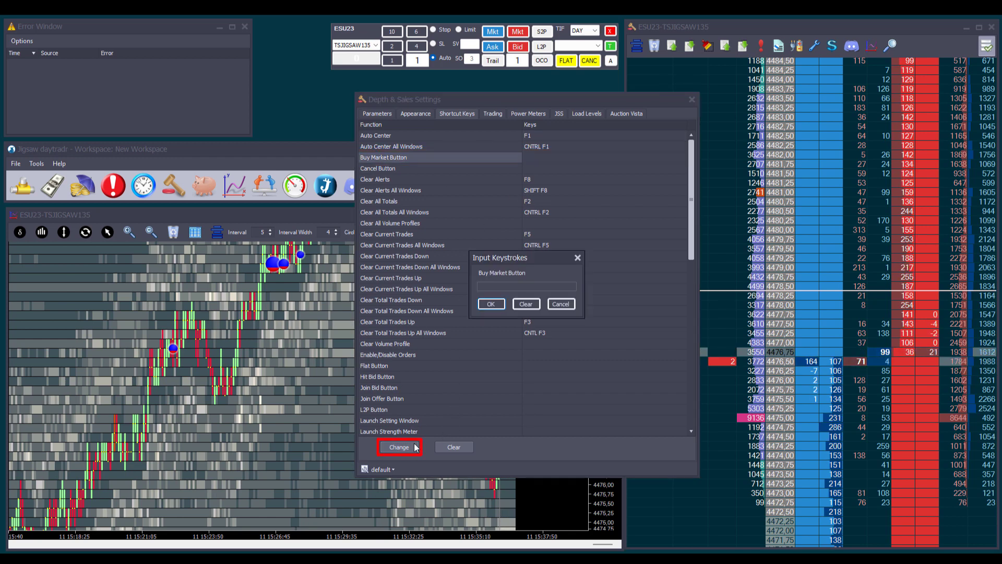
pyautogui.hotkey('ctrl', 'b')
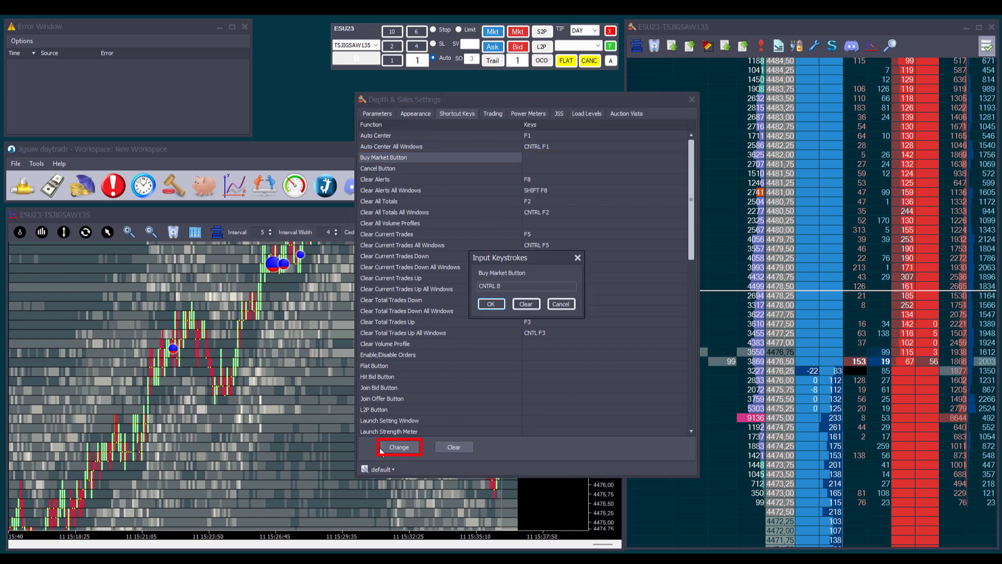
pyautogui.click(491, 304)
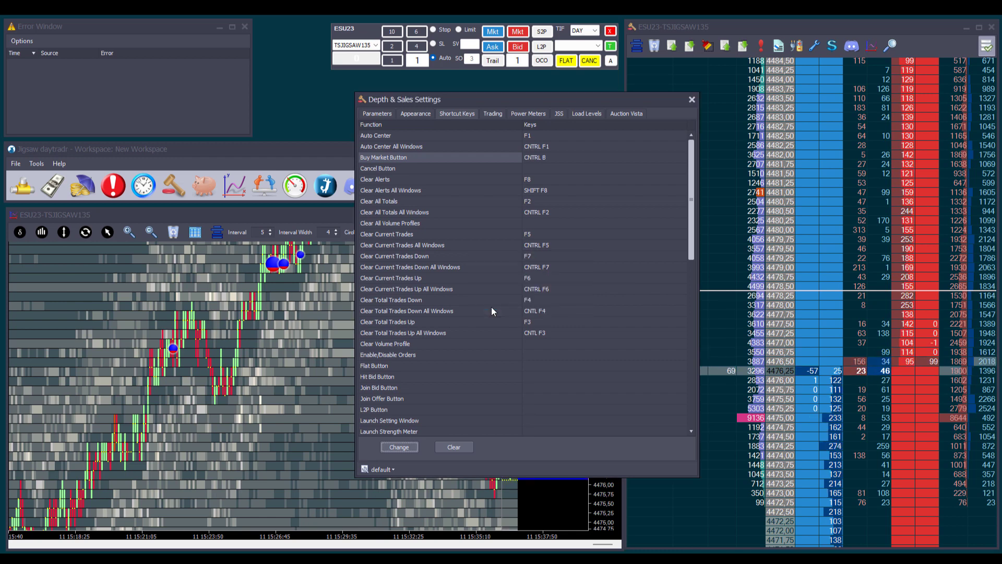
# Assign the shortcut CNTRL F to the Flat Button function and close the Depth & Sales settings
pyautogui.click(539, 366)
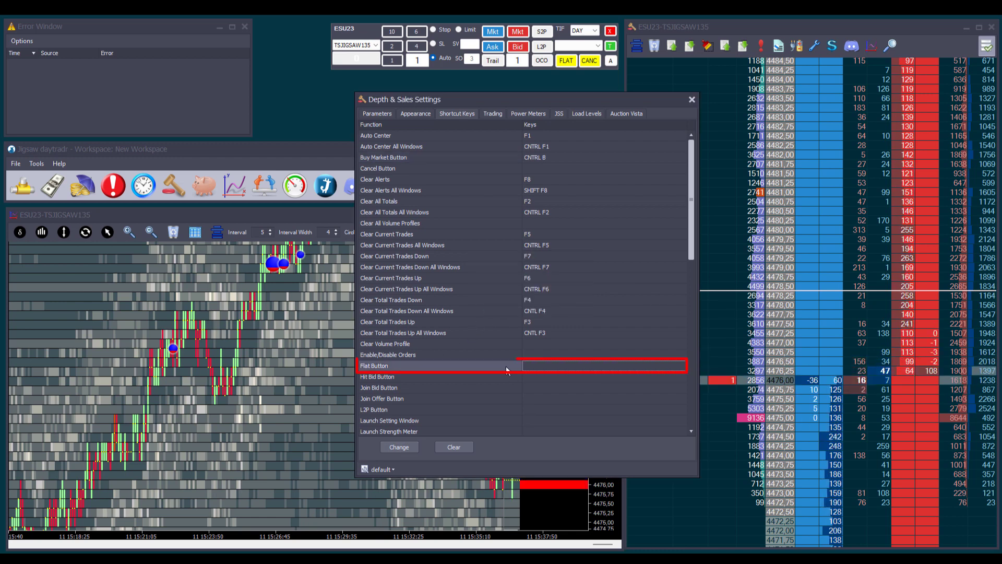
pyautogui.click(406, 449)
pyautogui.hotkey('ctrl', 'f')
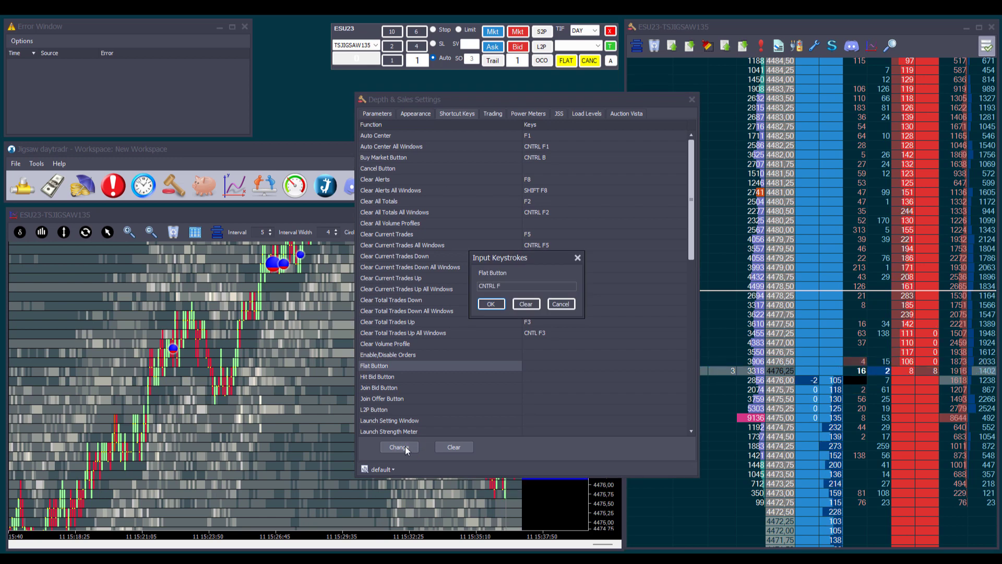
pyautogui.click(490, 303)
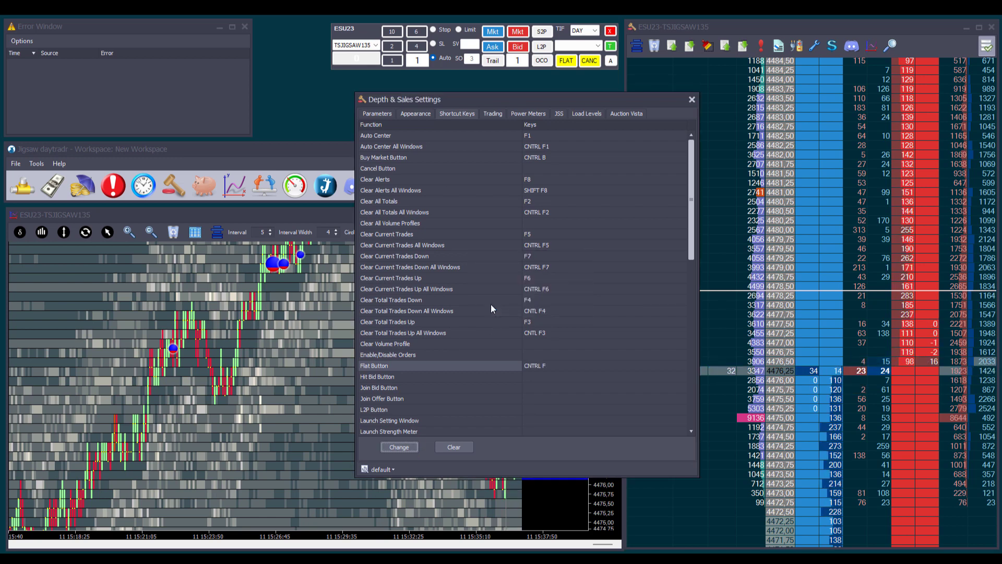
pyautogui.click(691, 99)
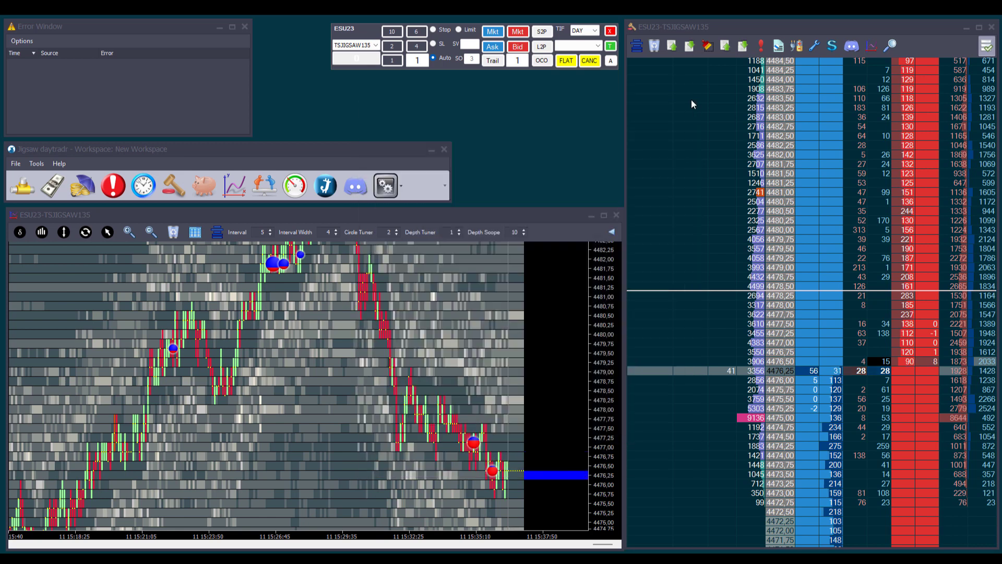
# Make the ESU23 depth ladder active and test the new hotkeys by buying one contract at market and flattening it
pyautogui.click(798, 25)
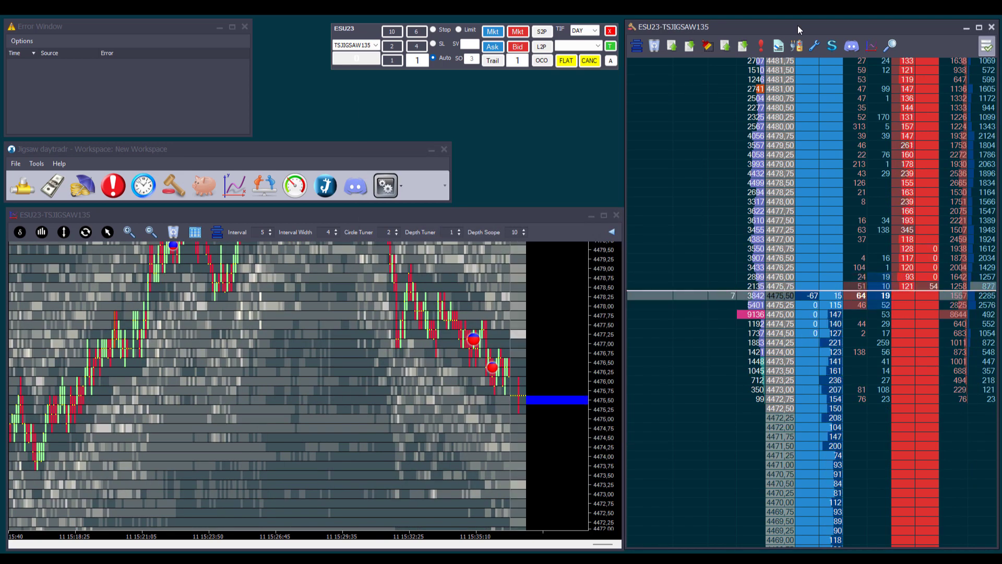
pyautogui.click(866, 222)
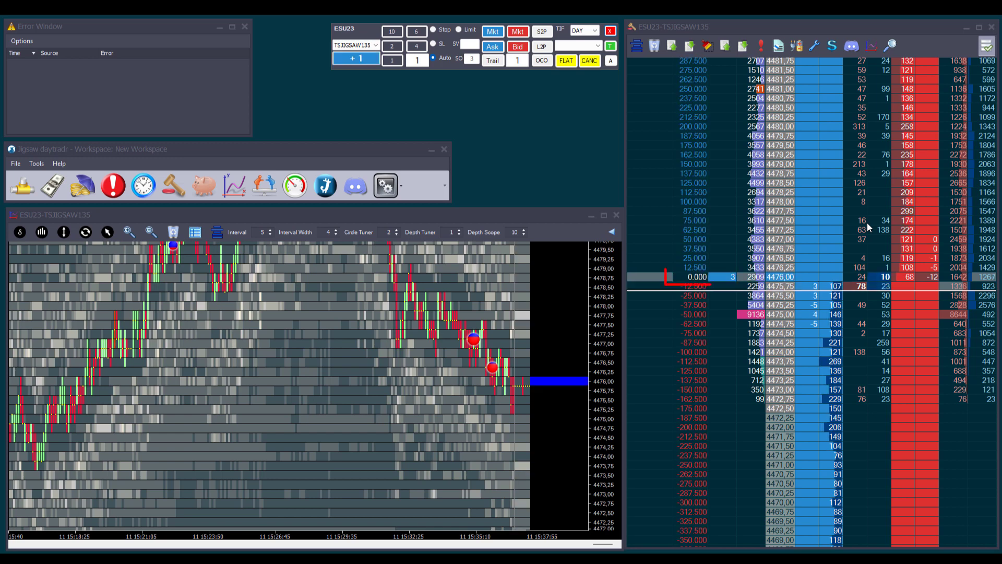
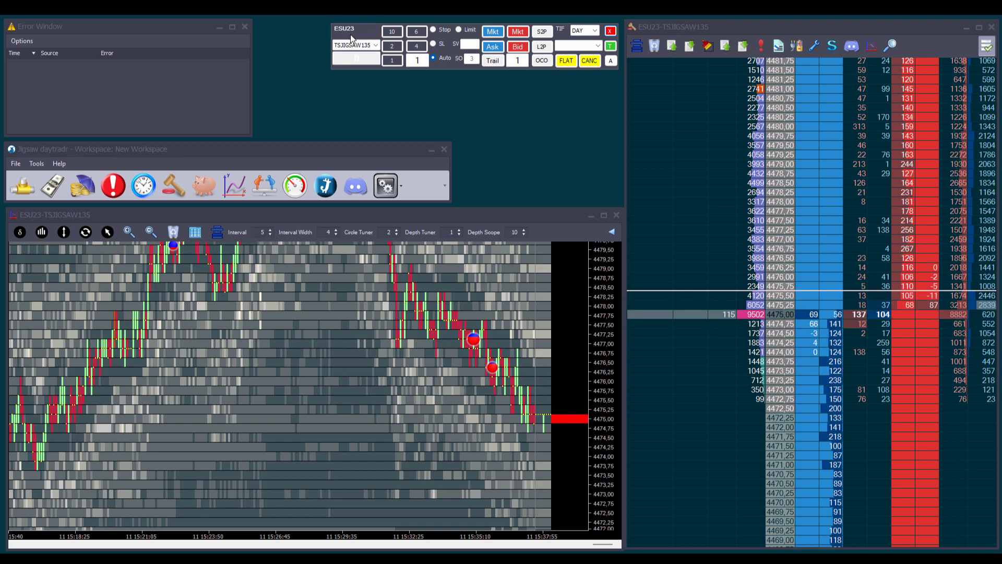
# Switch the ladder's trading to the cross instrument MESU23 while keeping the ESU23 data
pyautogui.click(889, 46)
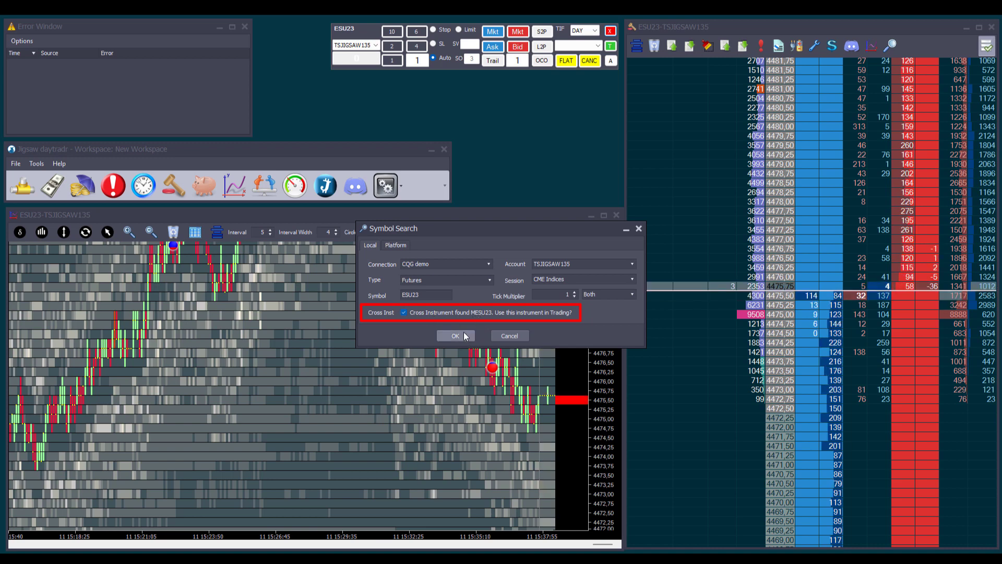
pyautogui.click(455, 335)
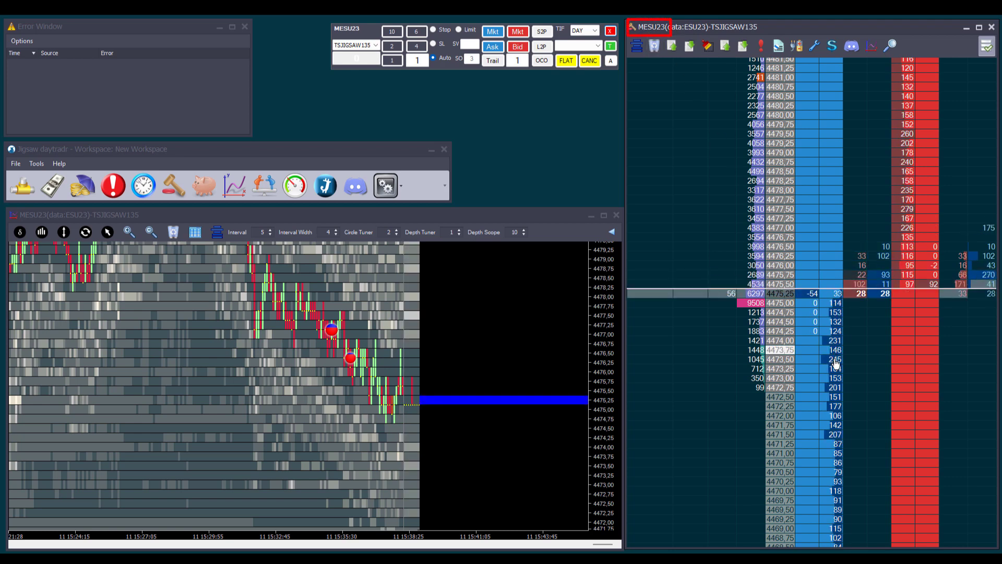
# Place a one-contract MESU23 buy limit at 4473,50 on the ladder and cancel it
pyautogui.click(834, 360)
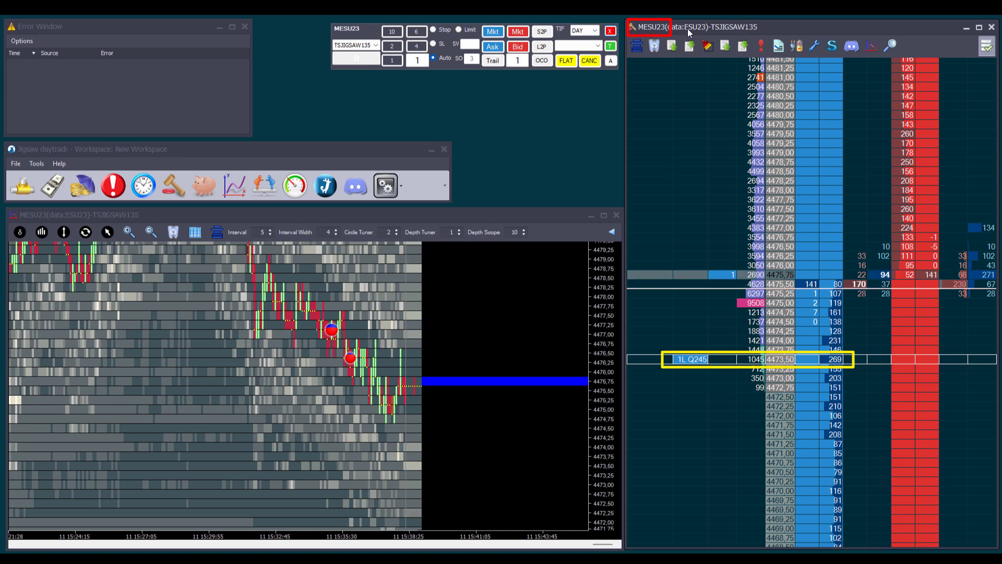
pyautogui.click(693, 364)
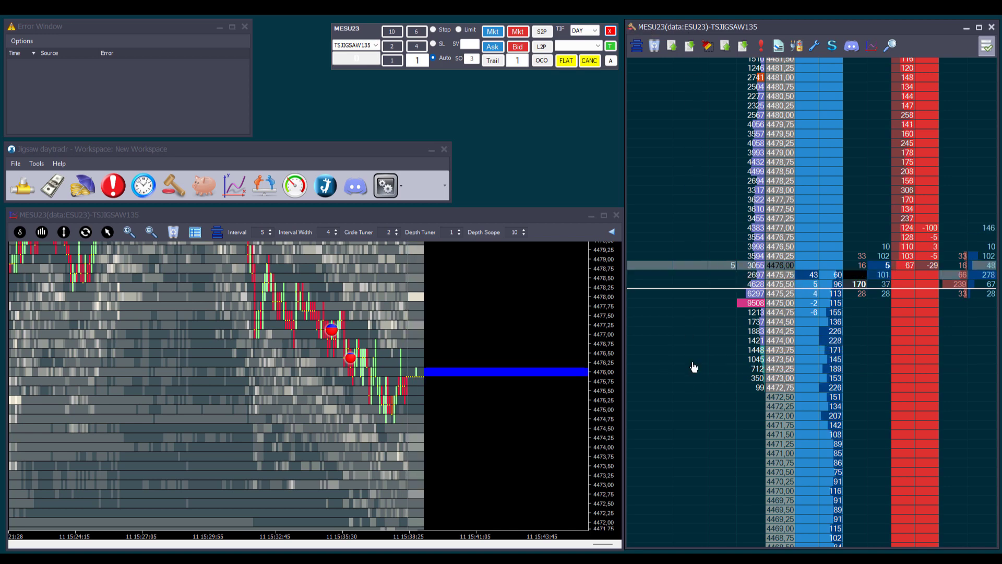